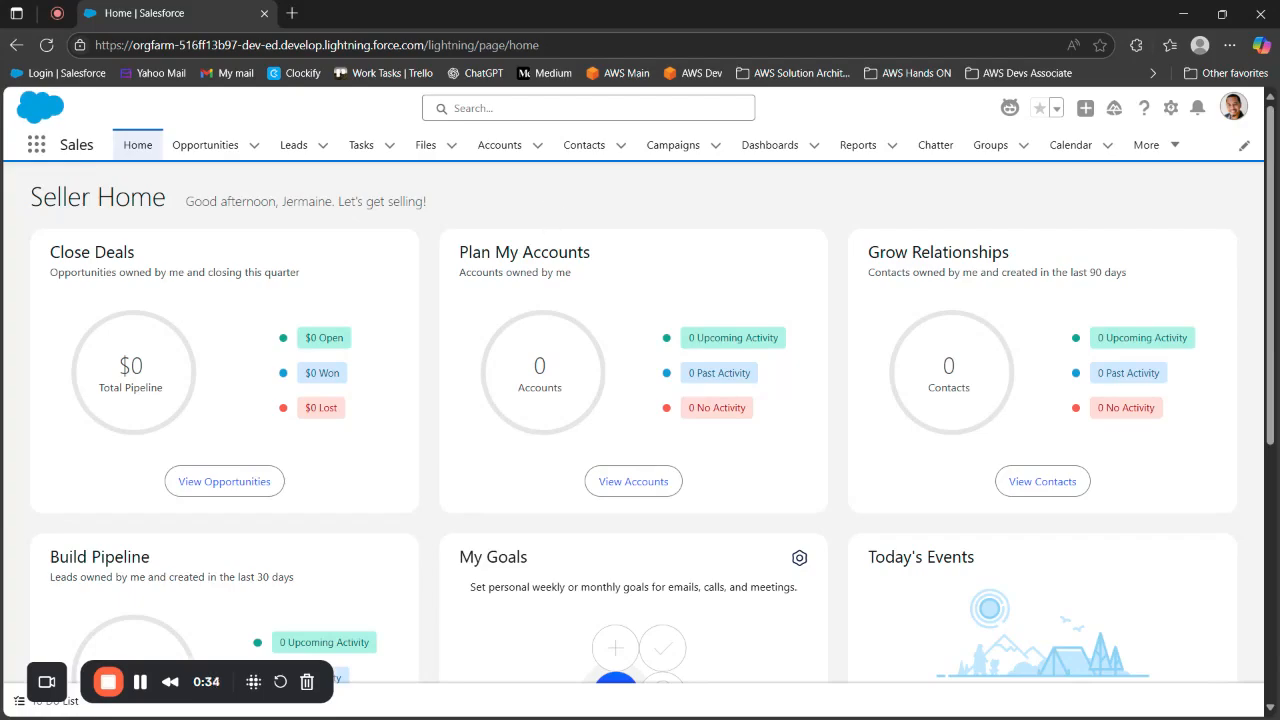
Open the Seller Home page for editing and look over its layout and the available standard components
left_click(1171, 108)
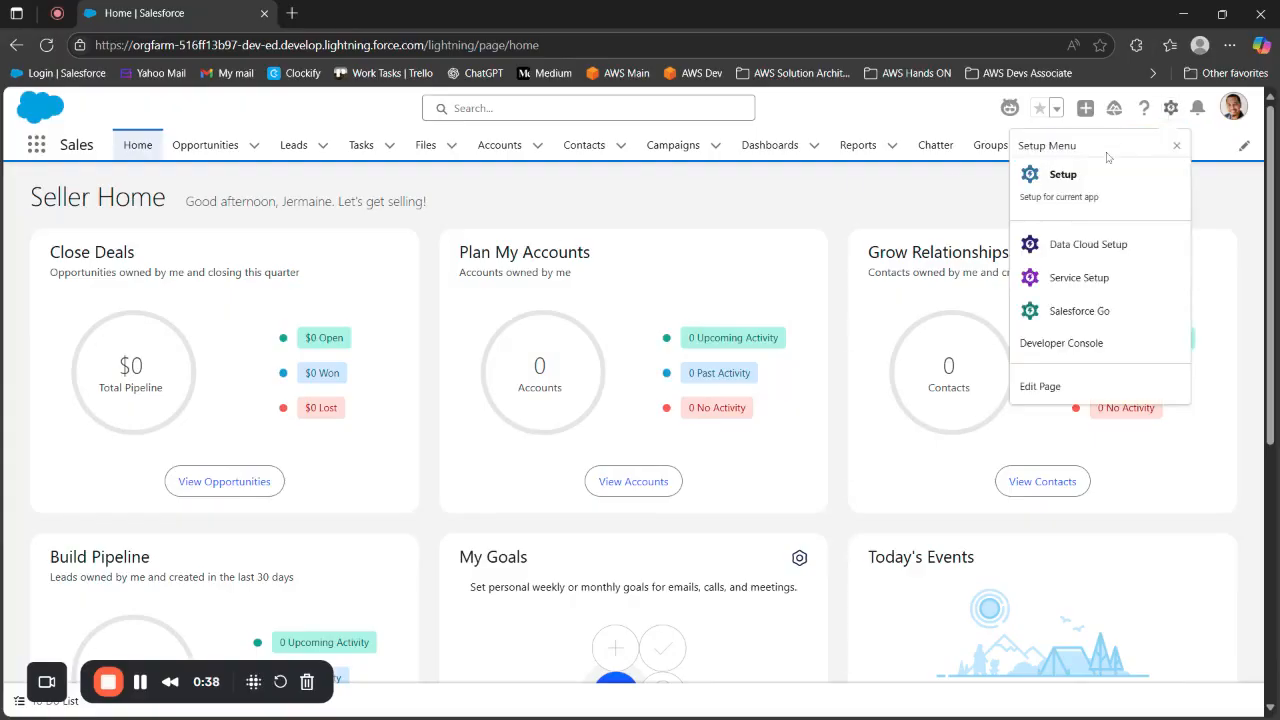
left_click(1054, 395)
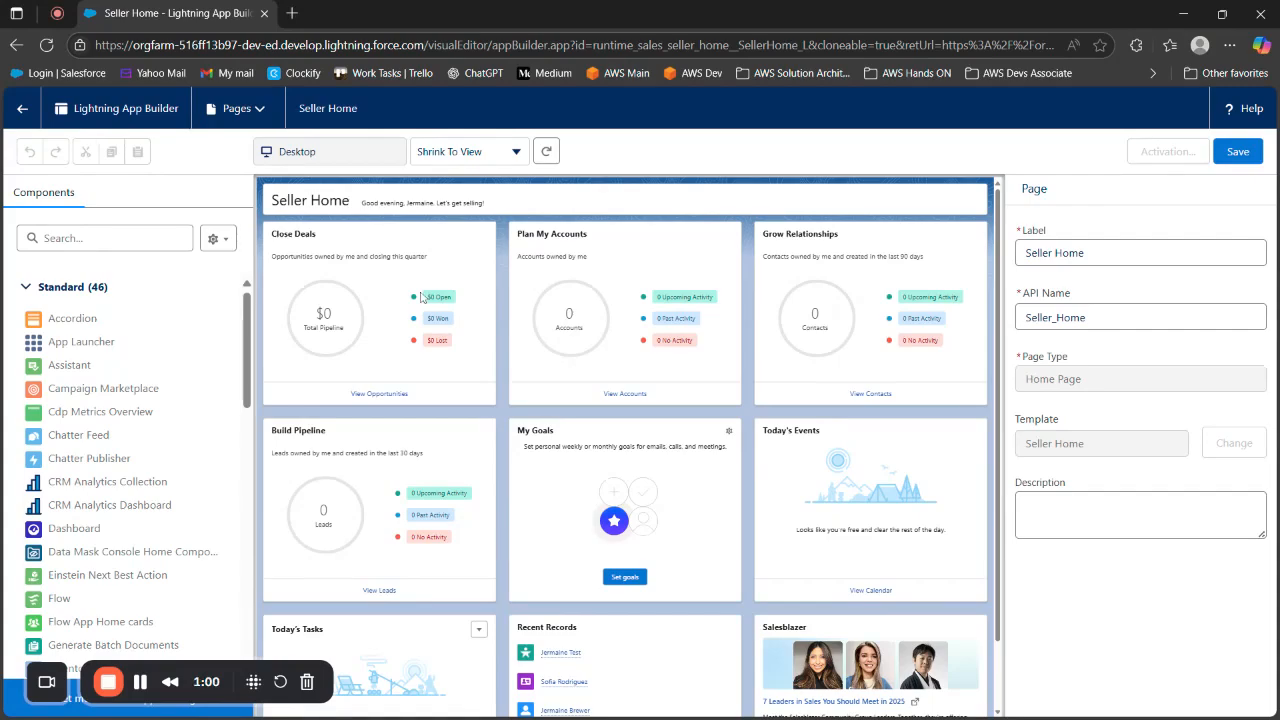
scroll(566, 386, "down", 1)
scroll(566, 386, "up", 1)
scroll(603, 368, "down", 1)
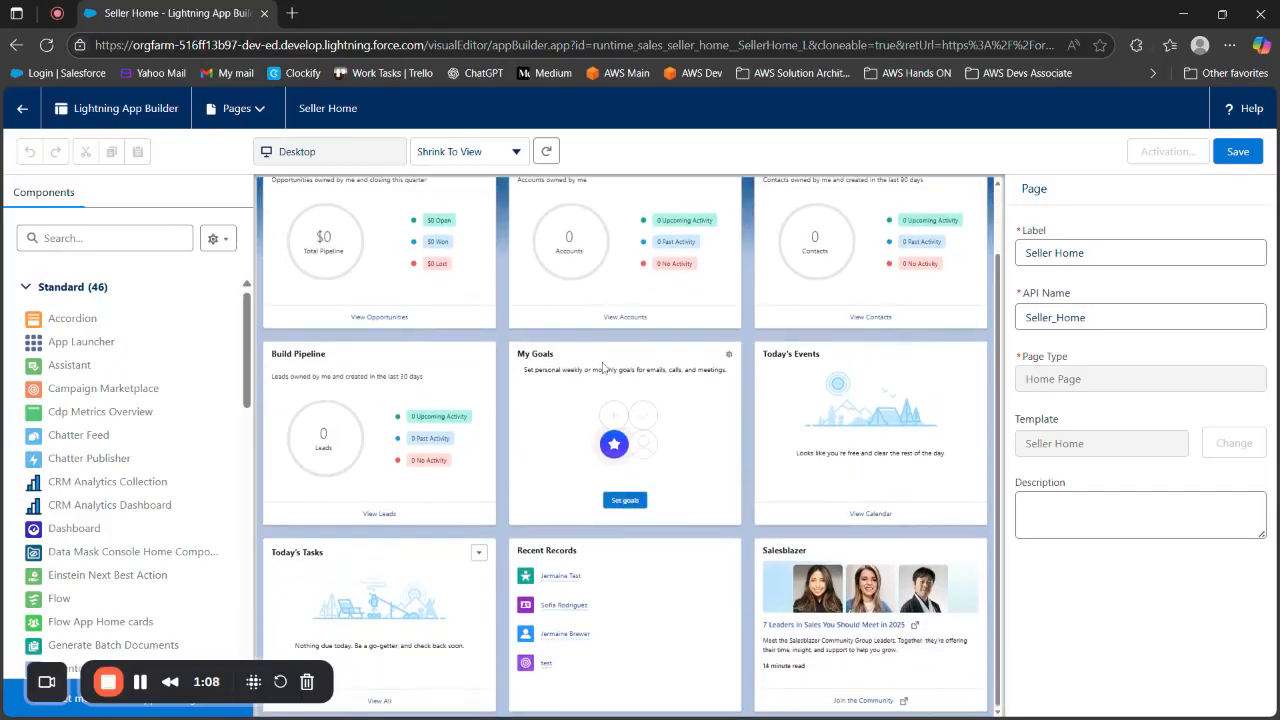
scroll(602, 400, "up", 1)
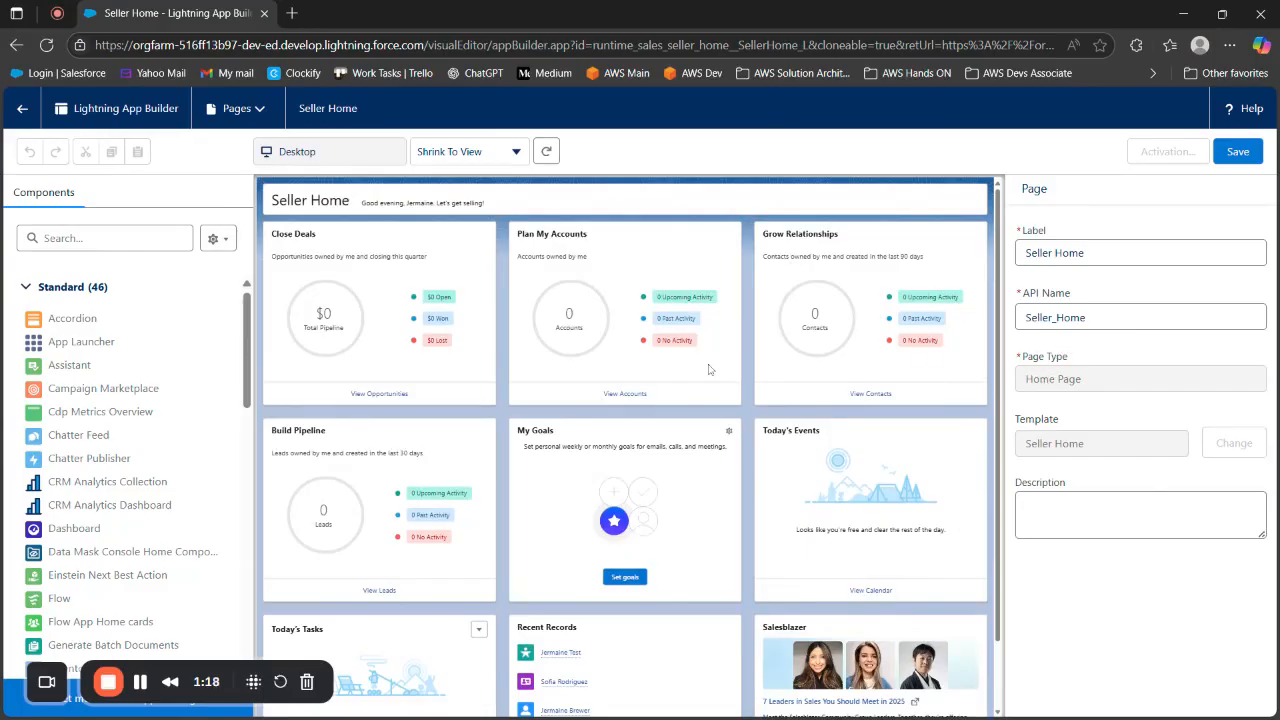
scroll(400, 330, "down", 1)
scroll(478, 403, "up", 1)
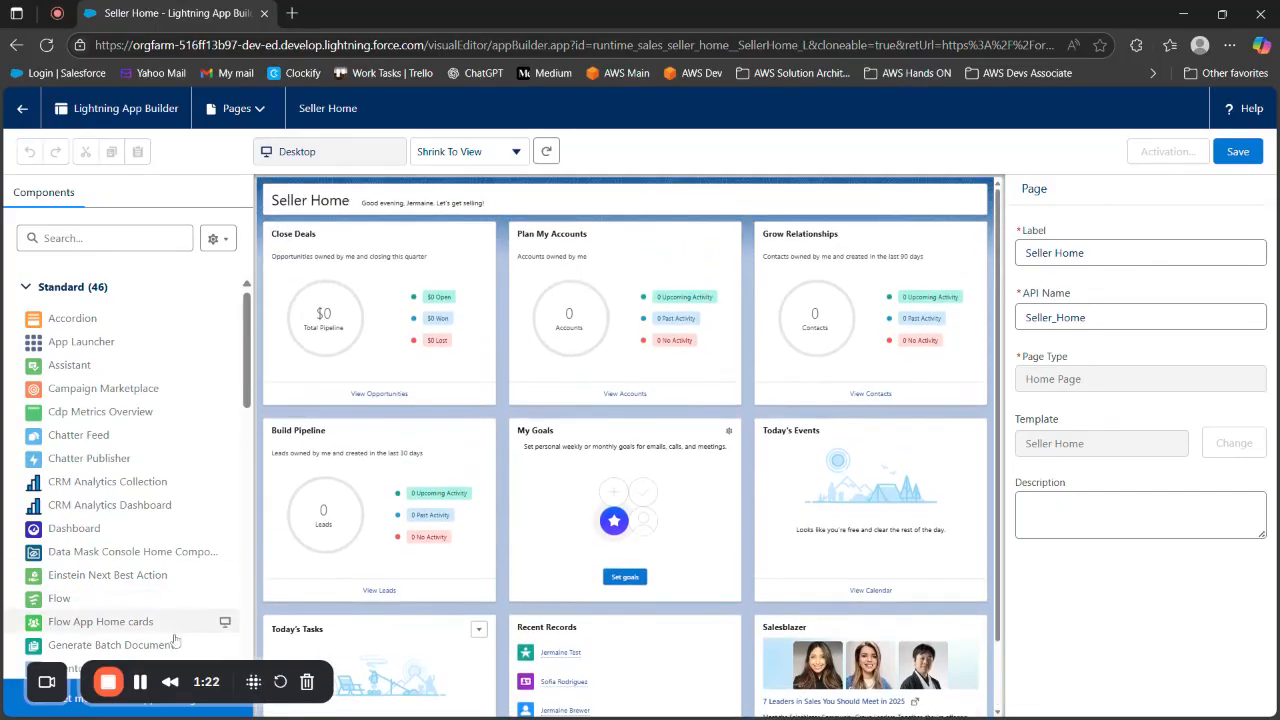
scroll(150, 500, "down", 5)
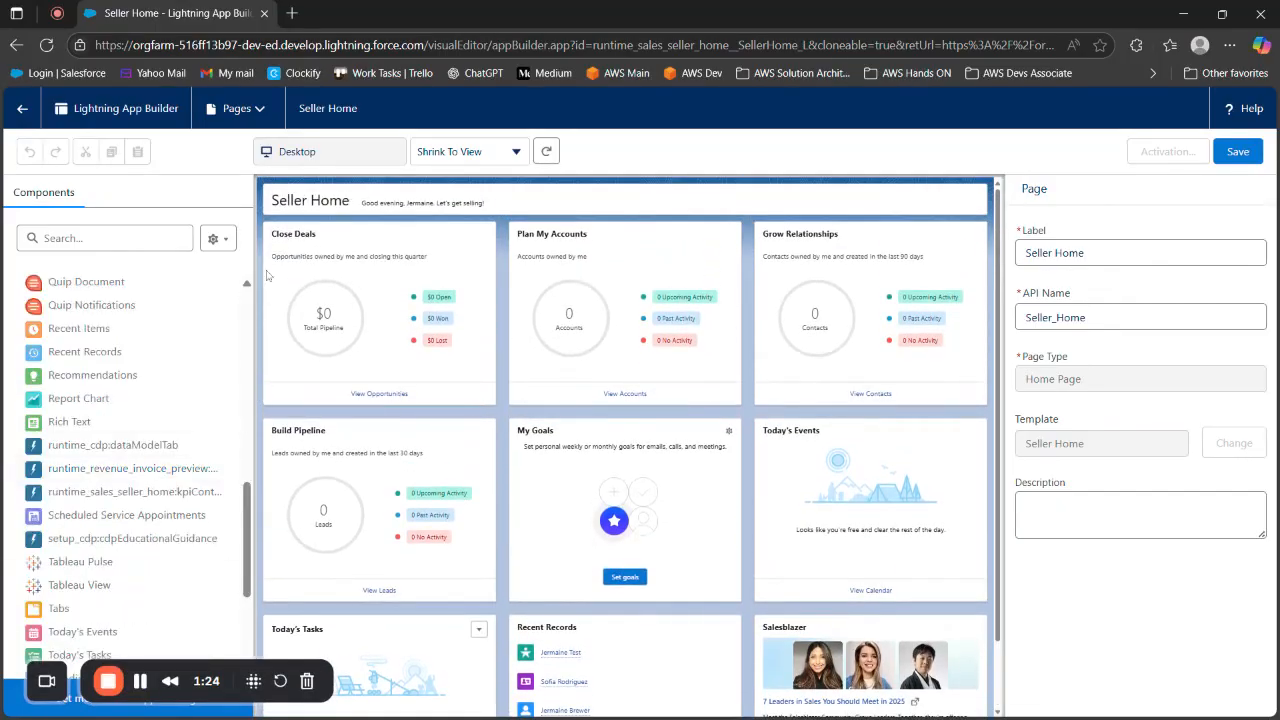
Start a new Lightning page of the Home Page type, leaving the Seller Home page
left_click(255, 104)
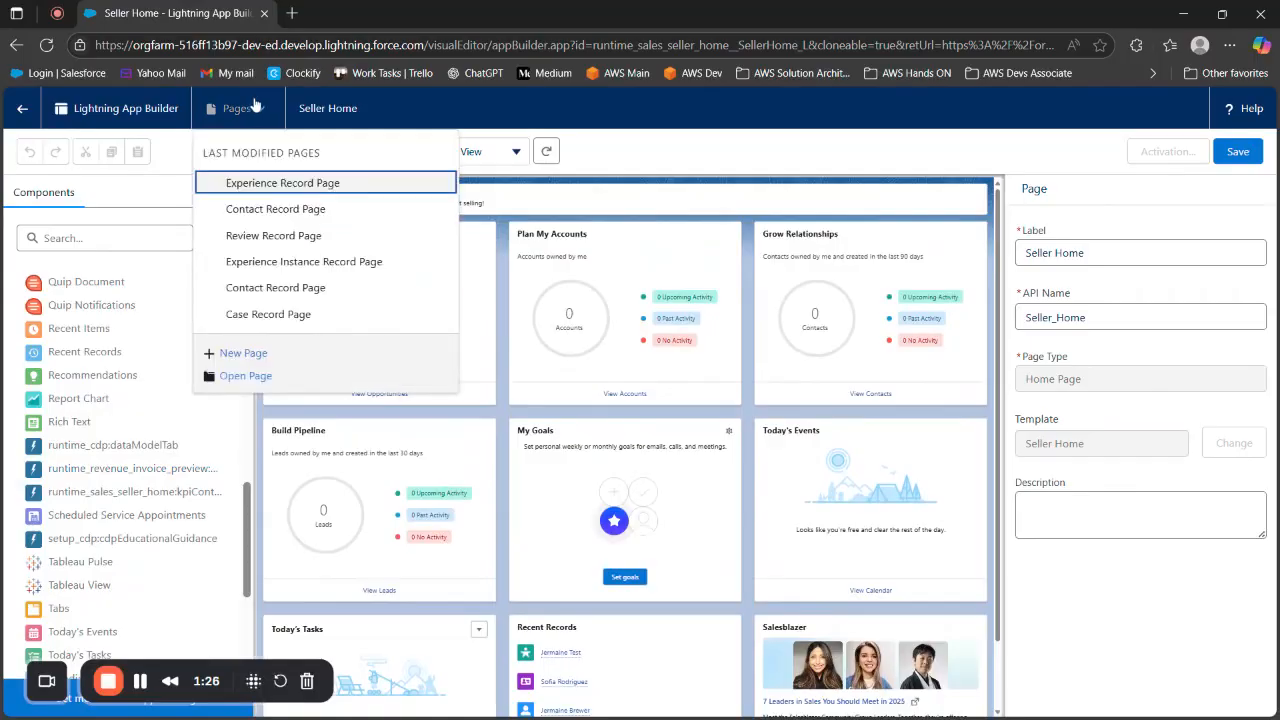
left_click(246, 353)
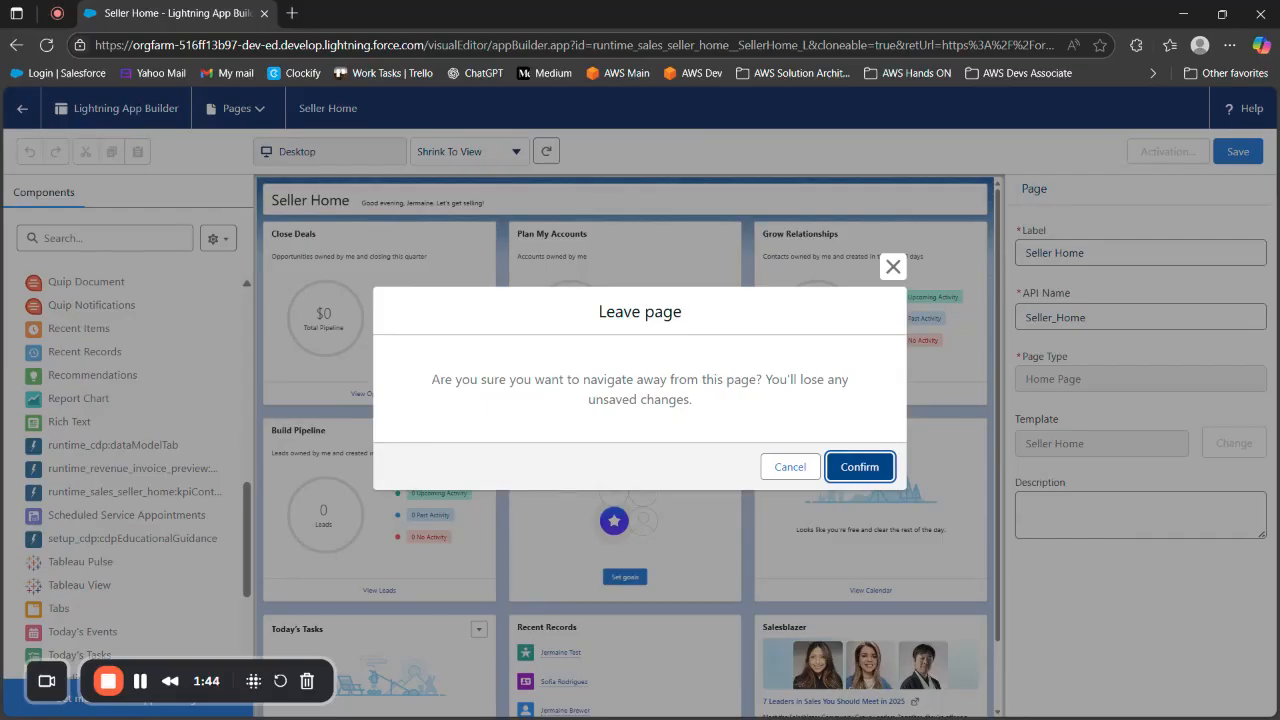
left_click(876, 472)
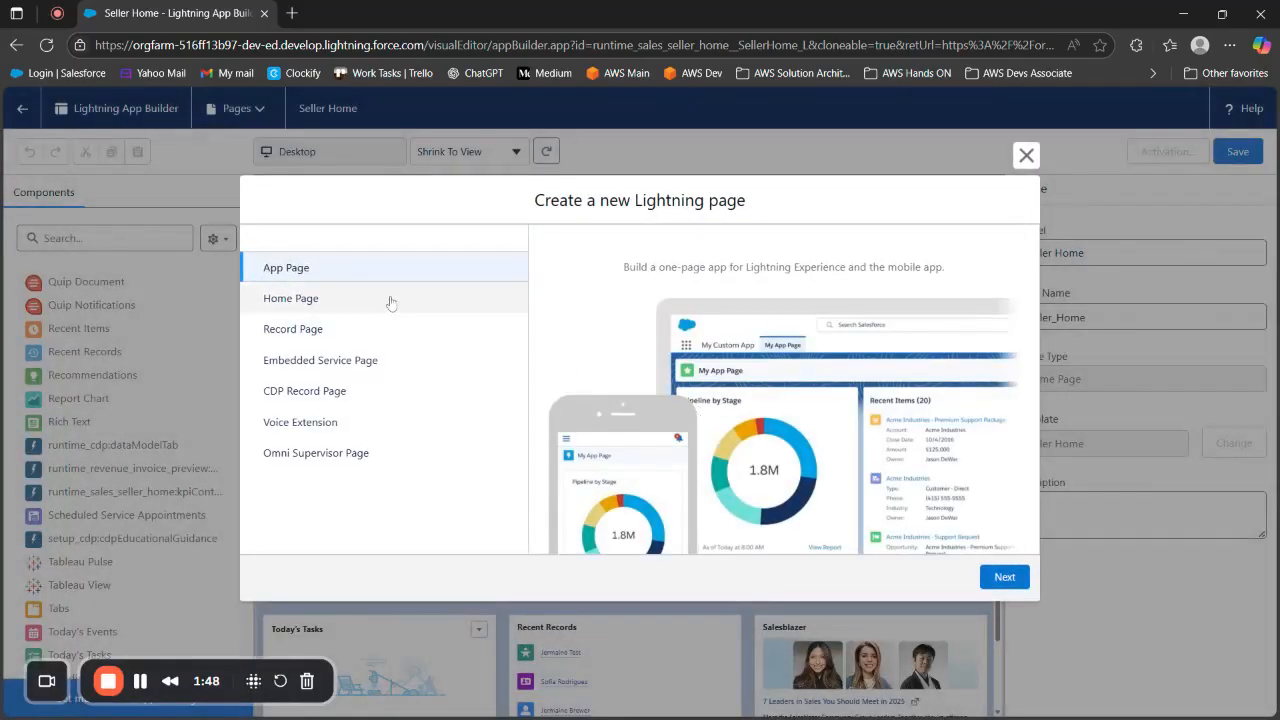
left_click(297, 296)
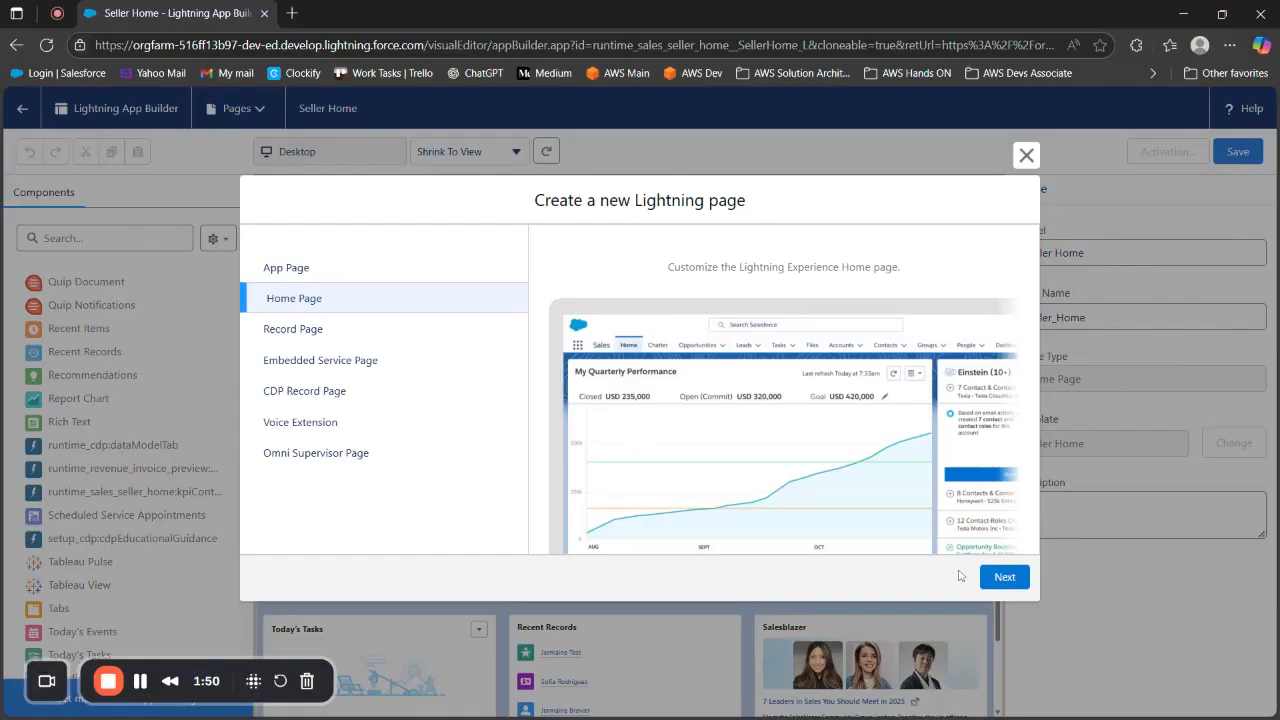
left_click(1004, 580)
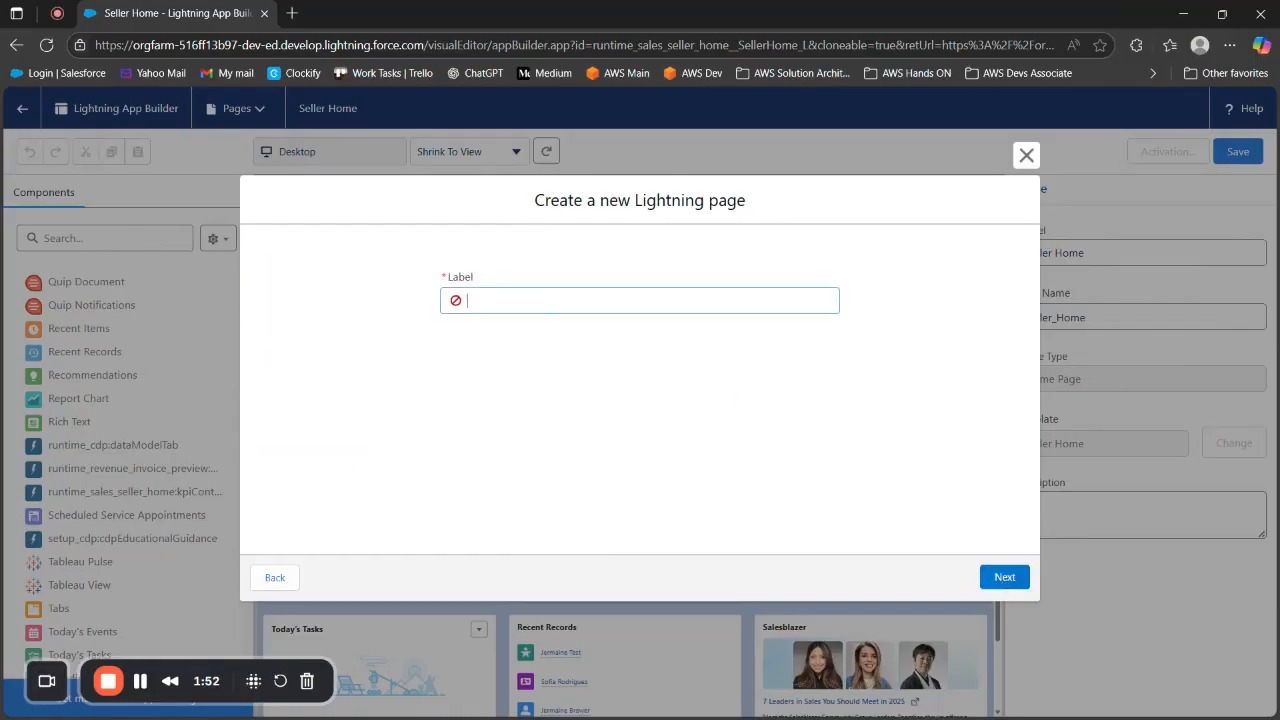
Label the new page "HR Home page" and continue to the template choice
type("HR Home page")
left_click(592, 342)
left_click(620, 302)
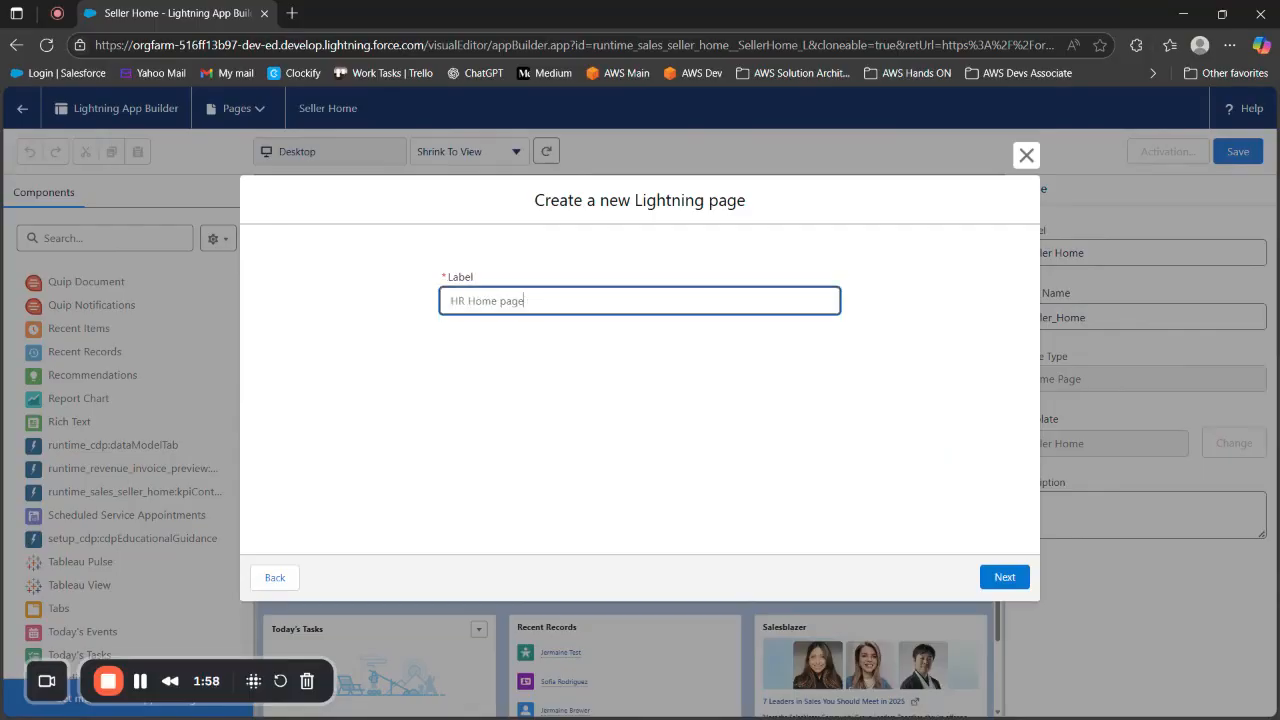
left_click(1005, 578)
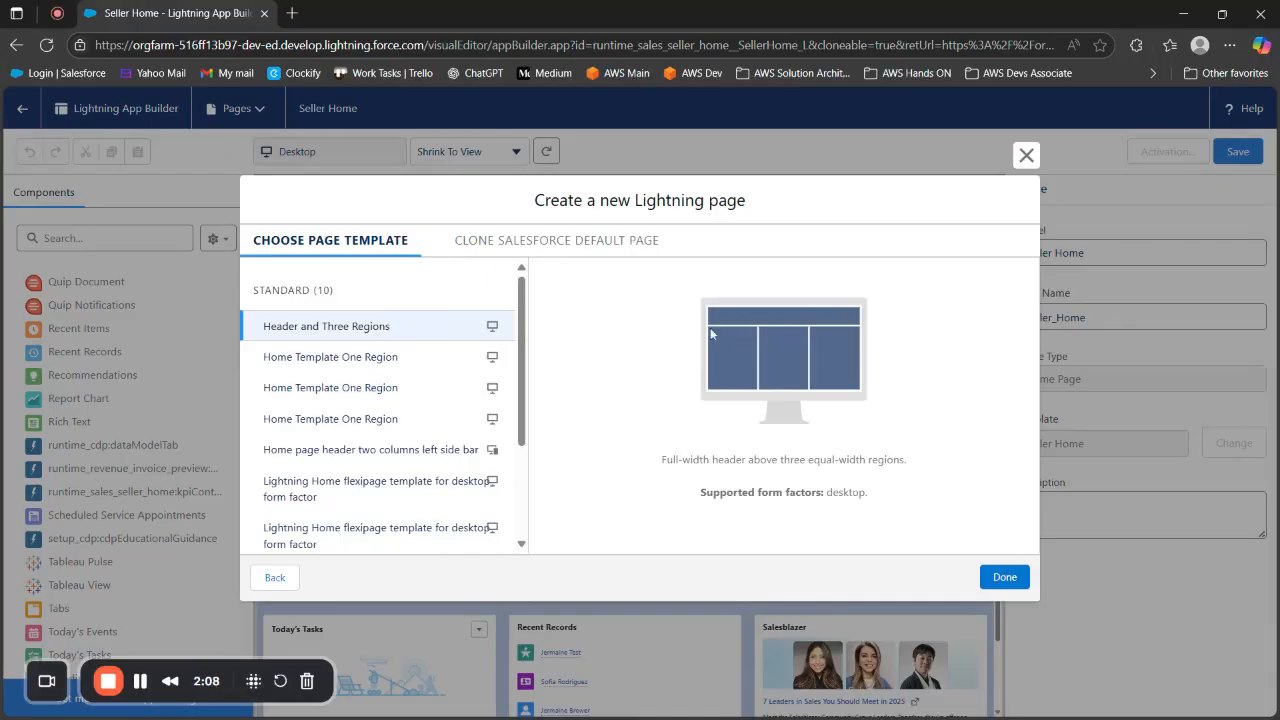
Compare the layout previews of the standard templates, including Home Template One Region, Standard Home Page, and Header and Three Regions
left_click(348, 358)
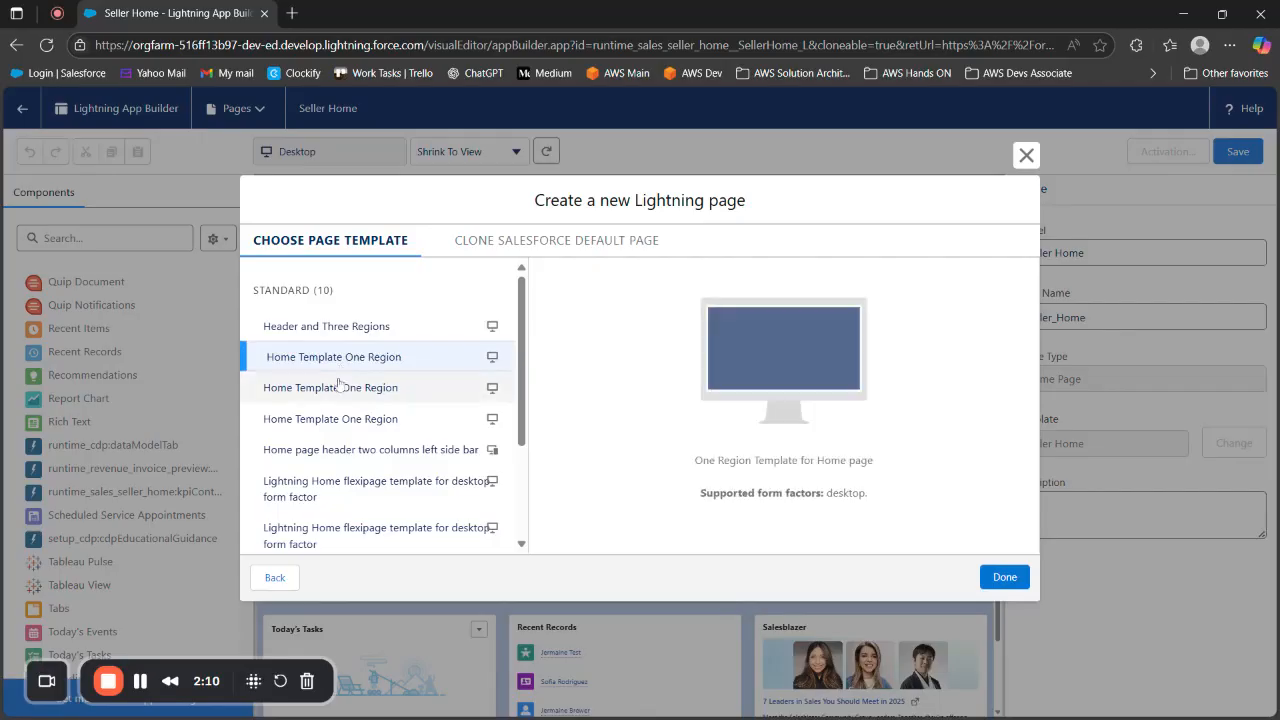
left_click(349, 420)
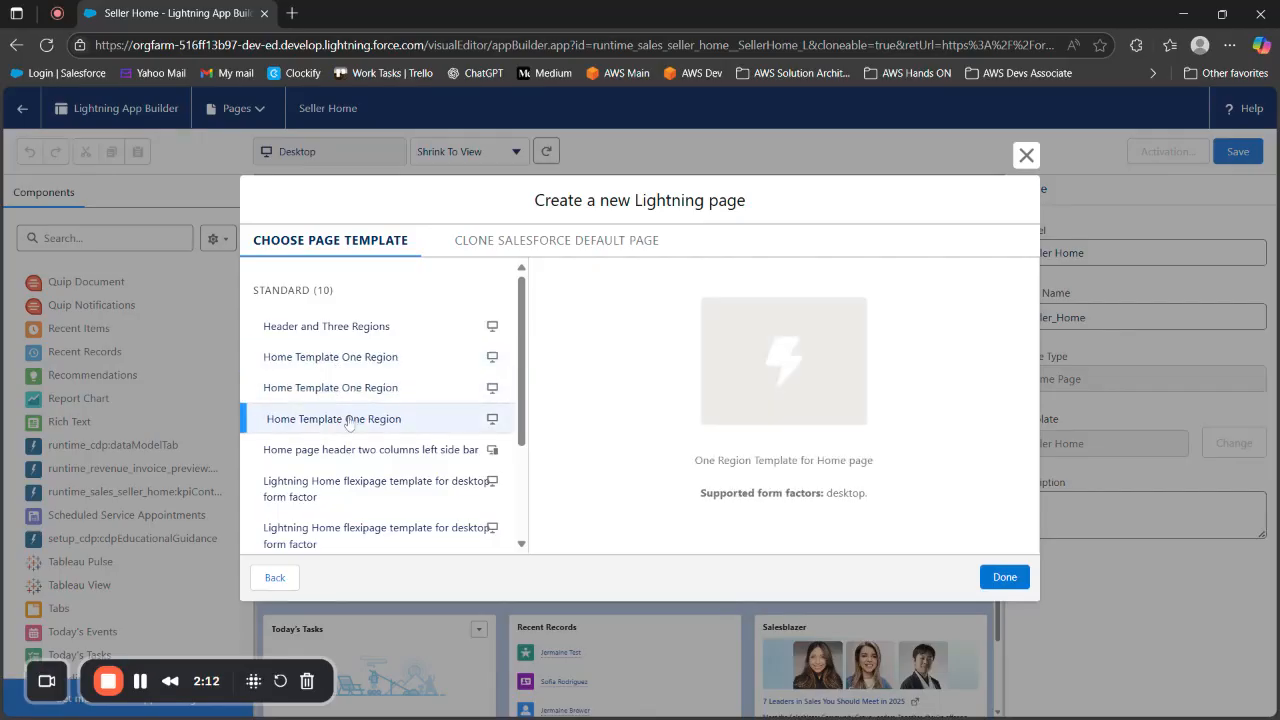
scroll(349, 425, "down", 3)
left_click(305, 468)
left_click(318, 498)
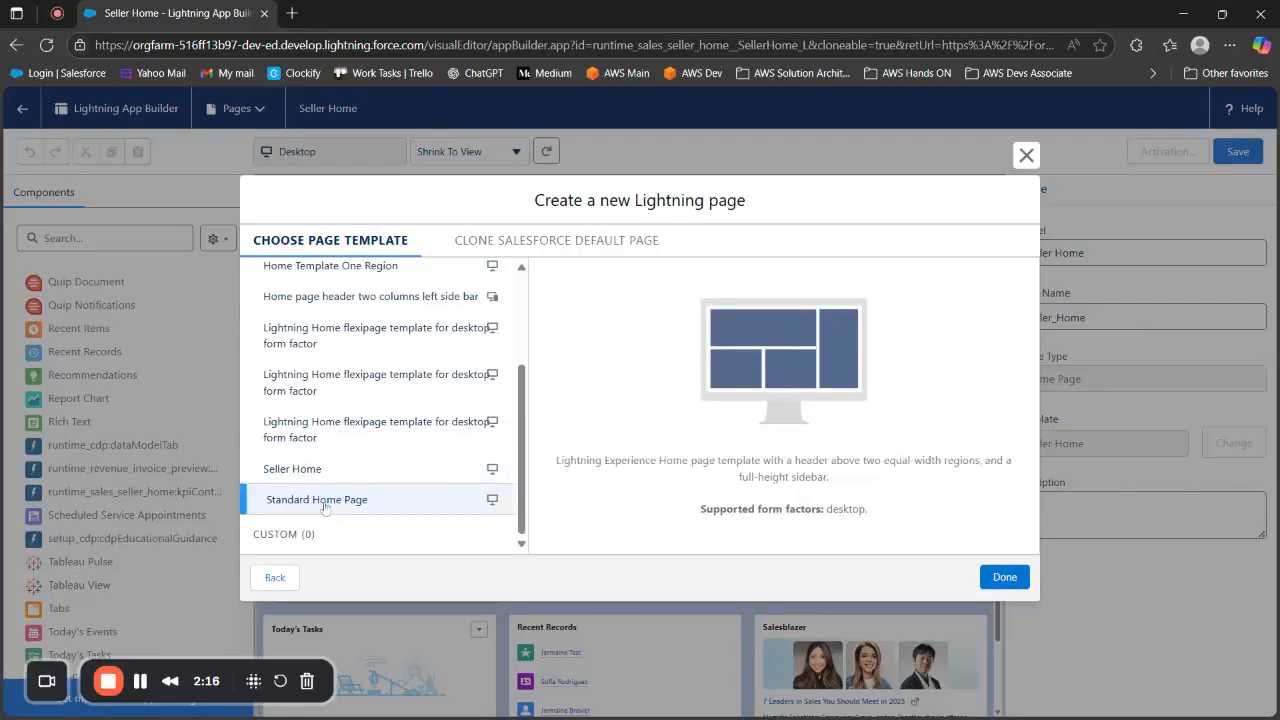
scroll(330, 470, "up", 3)
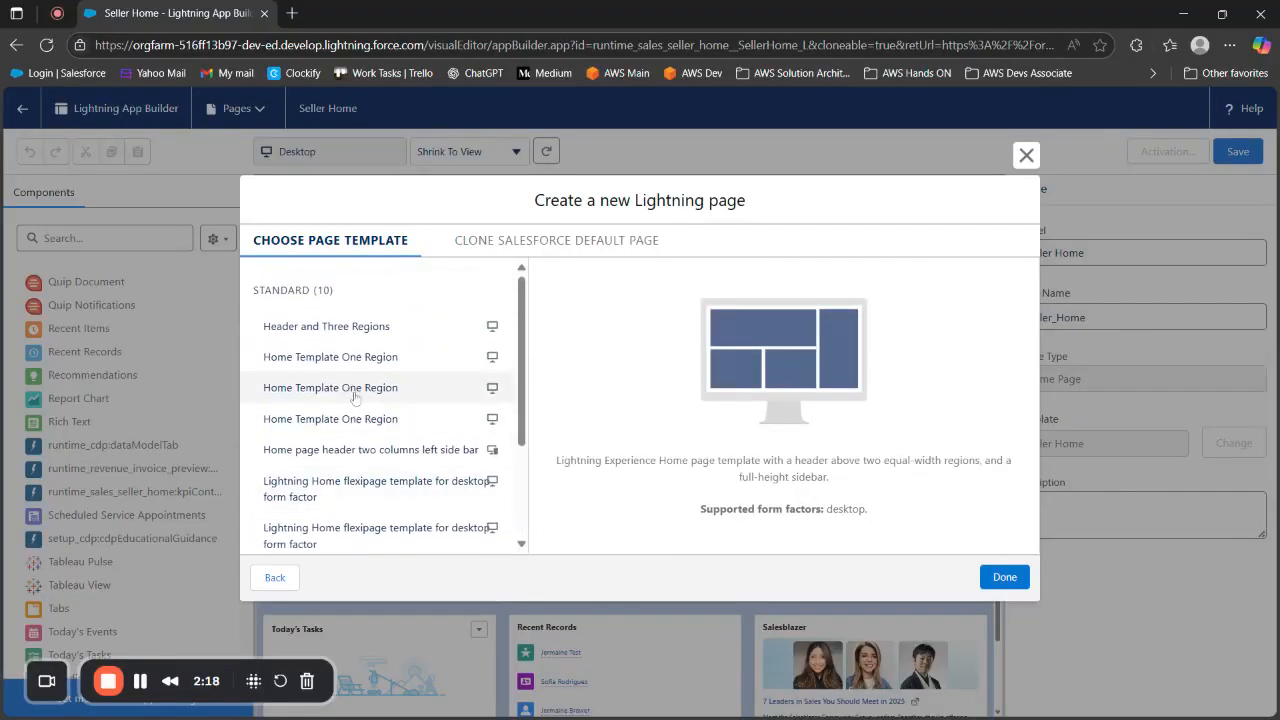
scroll(352, 400, "down", 3)
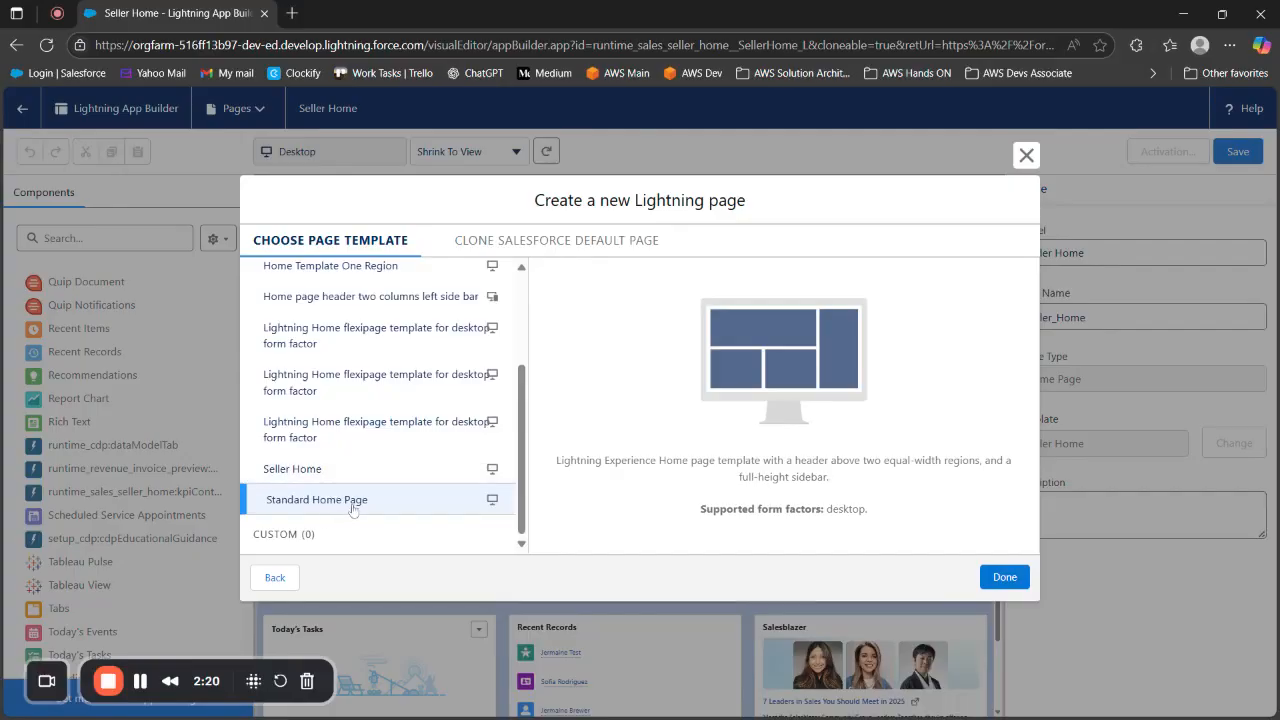
scroll(345, 480, "up", 3)
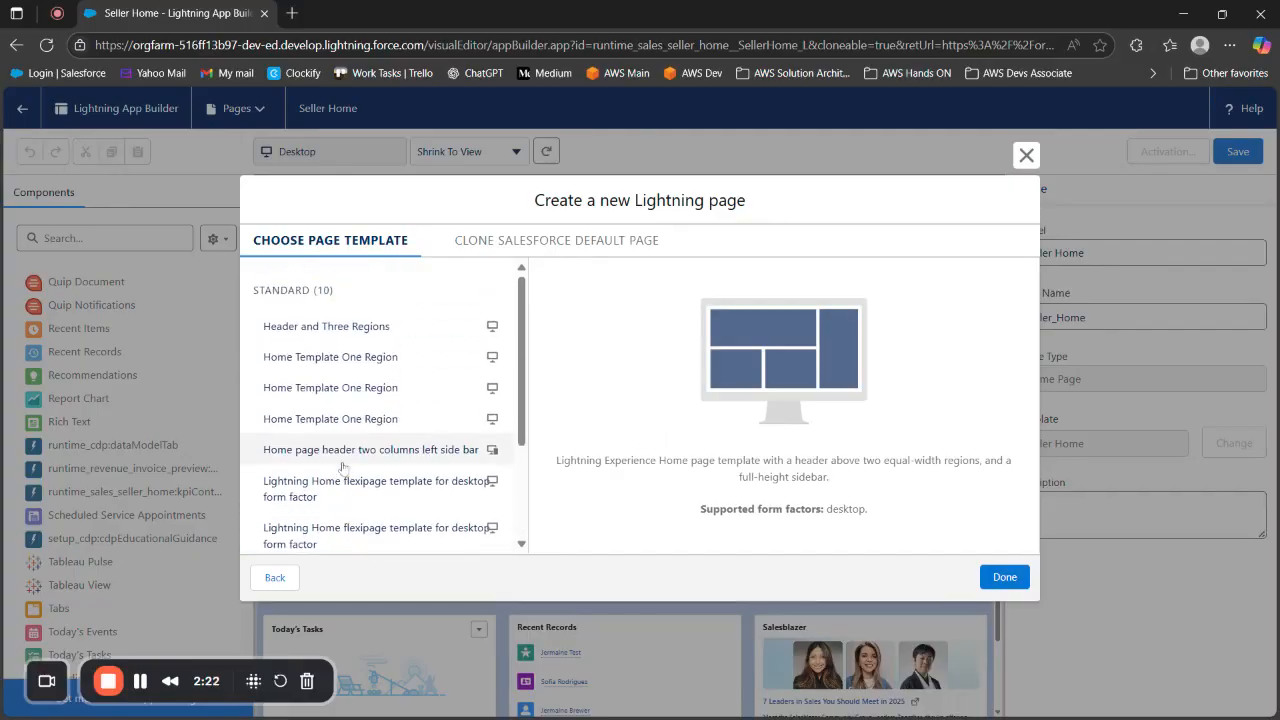
left_click(330, 419)
left_click(336, 389)
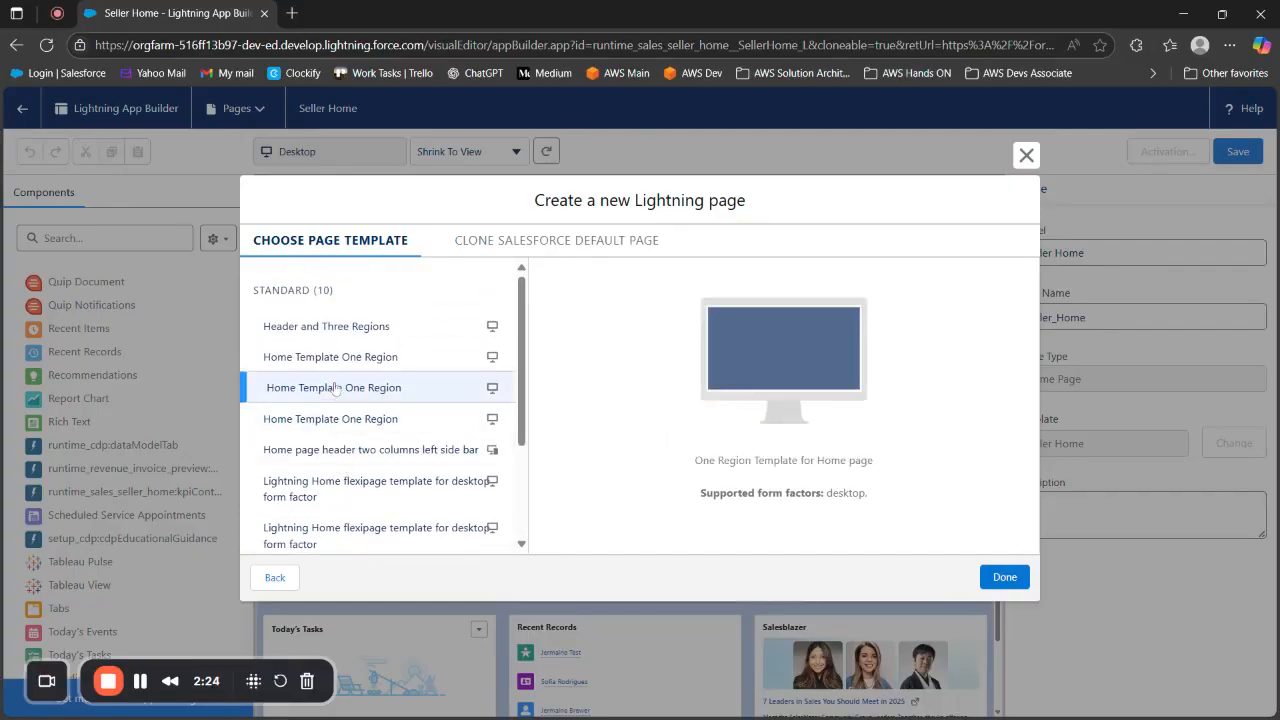
left_click(335, 357)
left_click(334, 327)
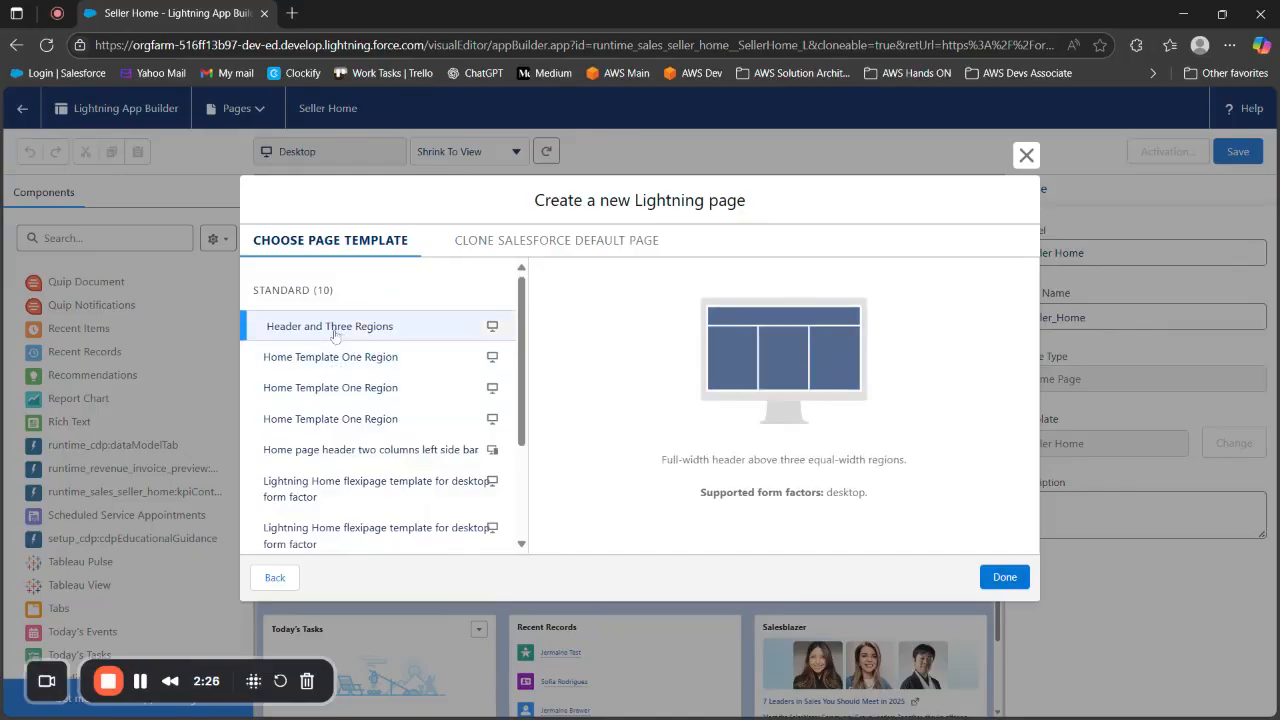
Create the page with the Standard Home Page template after checking the Lightning Home flexipage templates
scroll(335, 515, "down", 3)
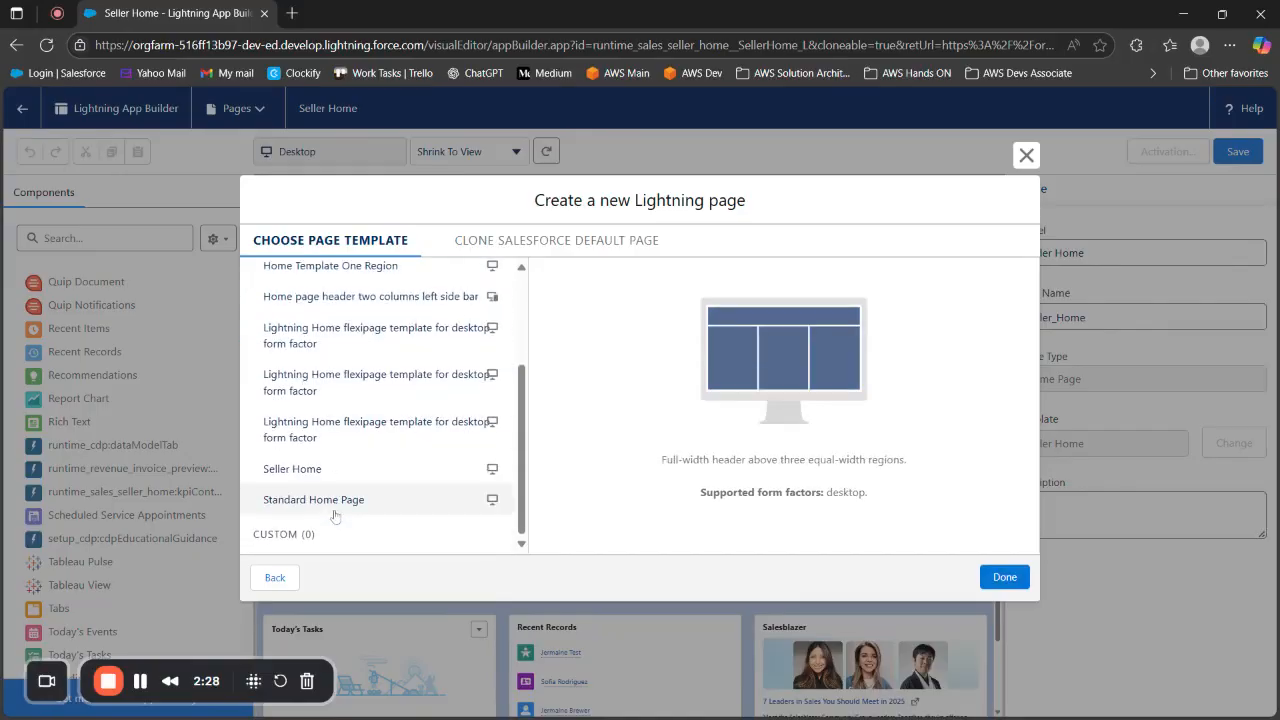
left_click(291, 380)
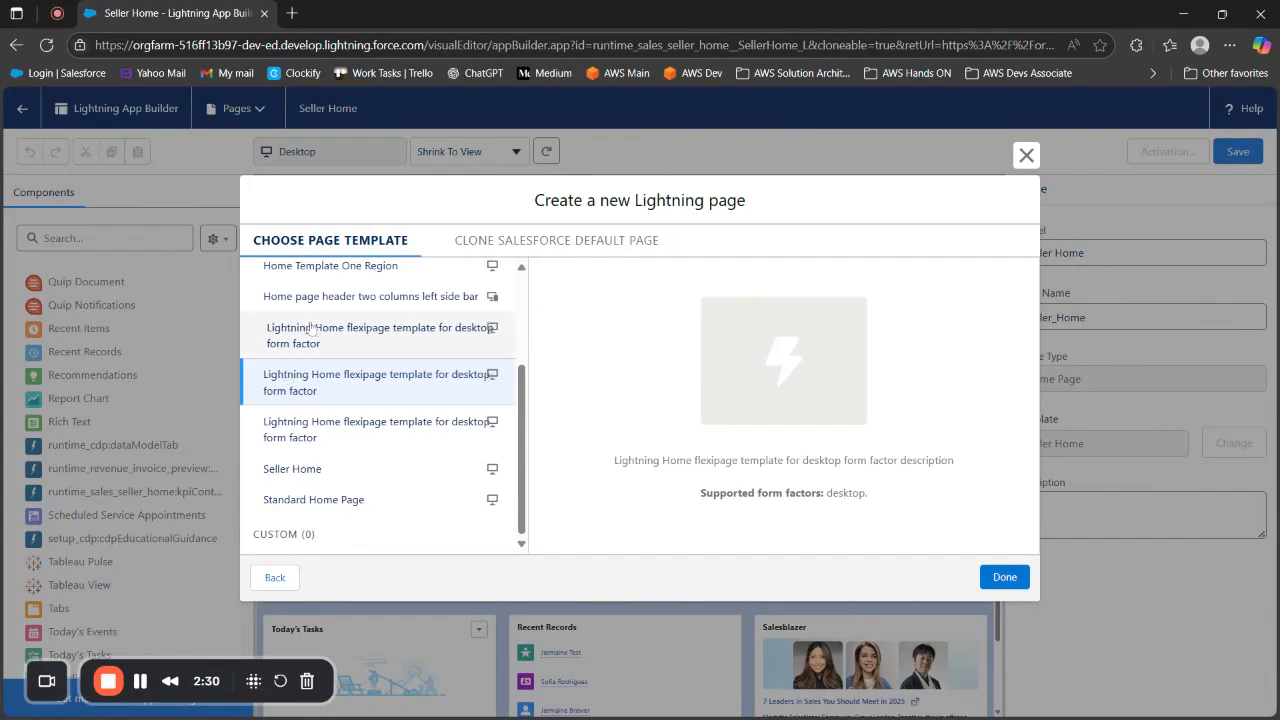
left_click(310, 333)
left_click(295, 499)
left_click(1004, 577)
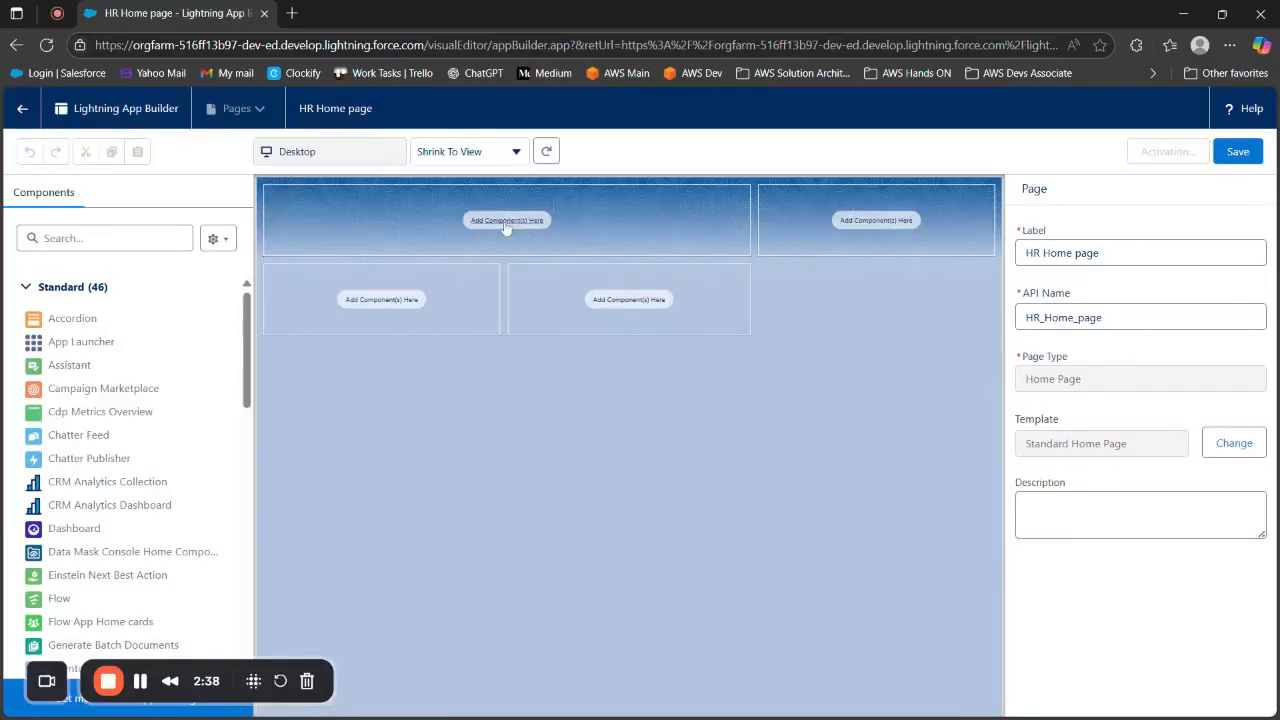
Add a Recent Items component to the wide header region of the HR Home page
scroll(176, 392, "down", 5)
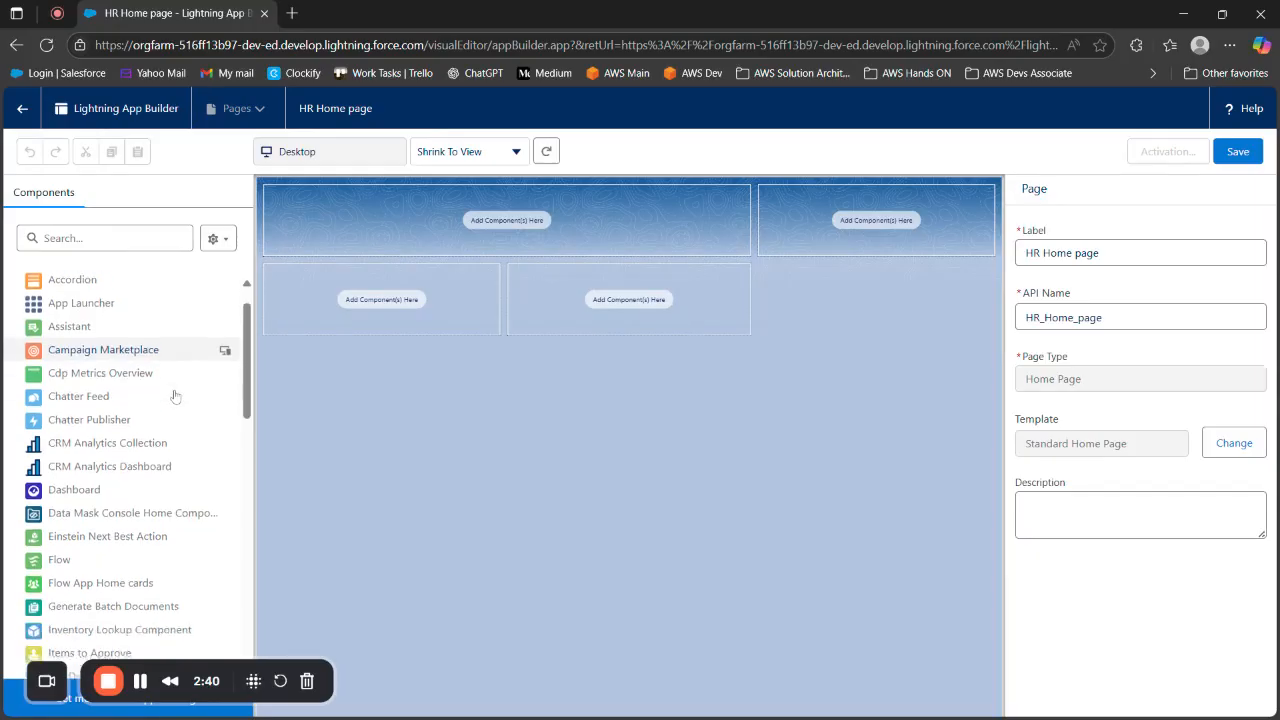
scroll(174, 394, "down", 7)
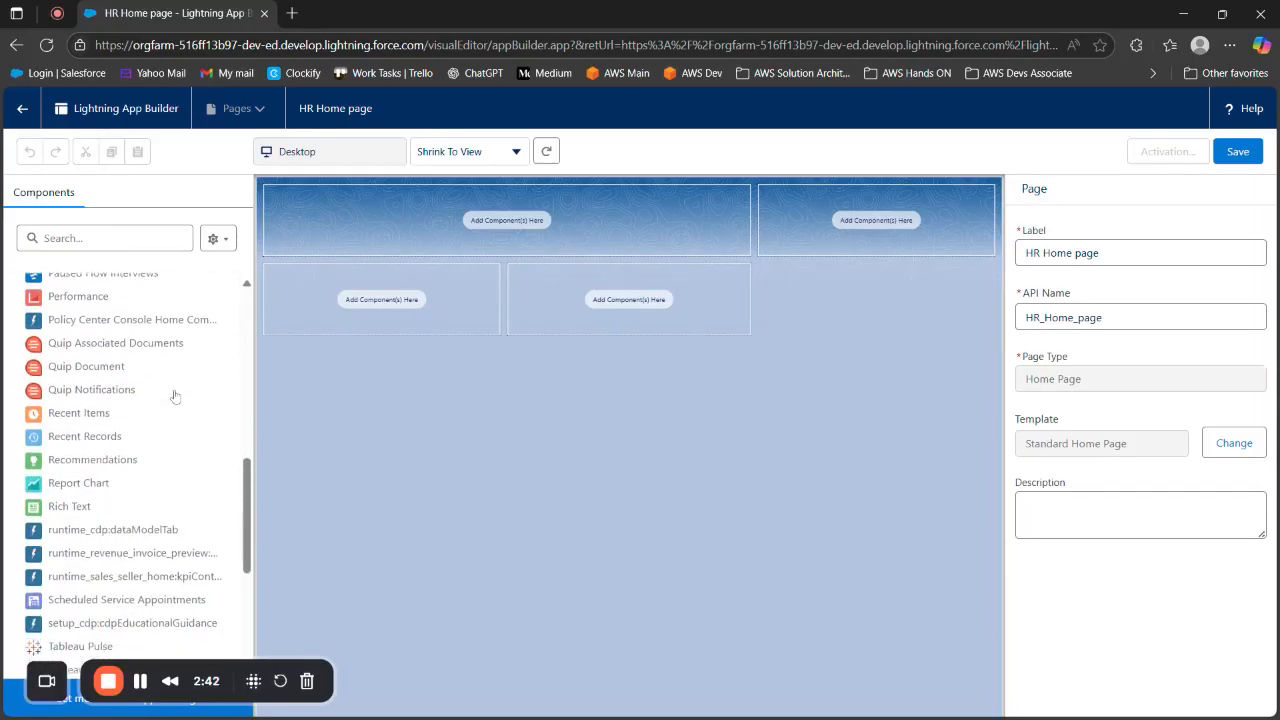
left_click_drag(83, 416, 451, 229)
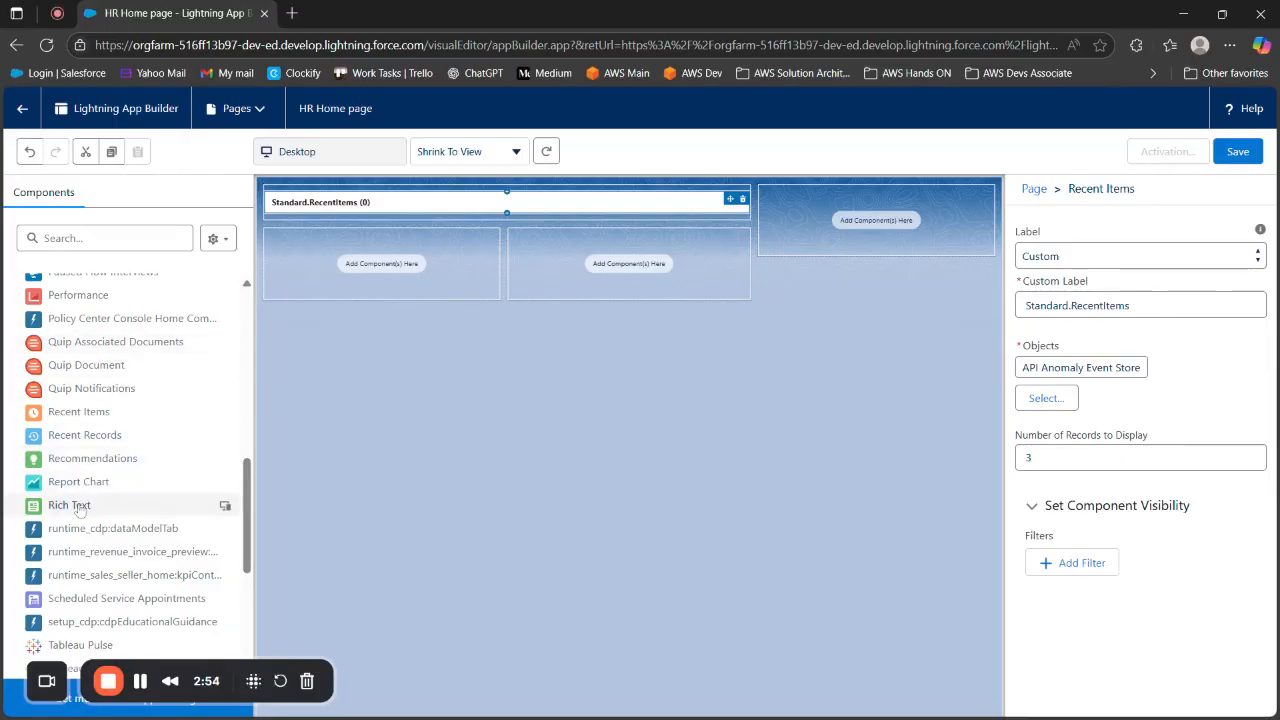
Add a Rich Text component to the page's sidebar region with the text "This is for the HR department."
left_click_drag(82, 508, 806, 215)
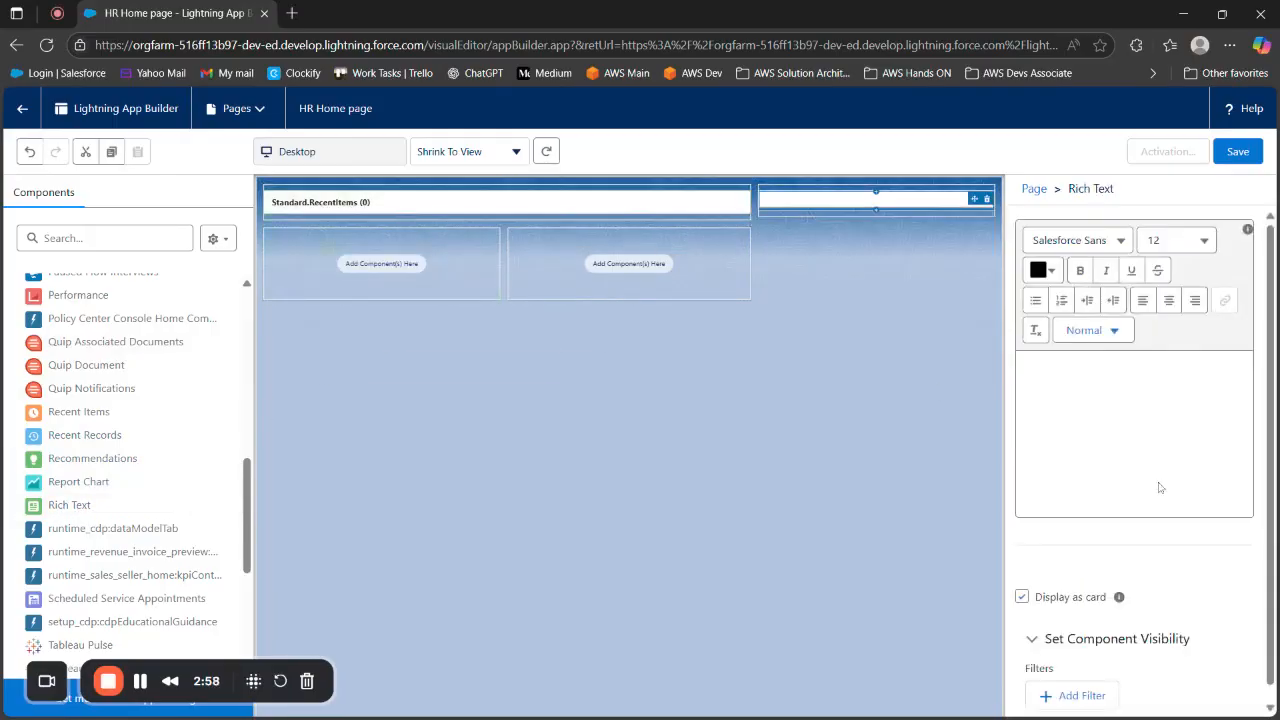
left_click(1128, 420)
type("Thi")
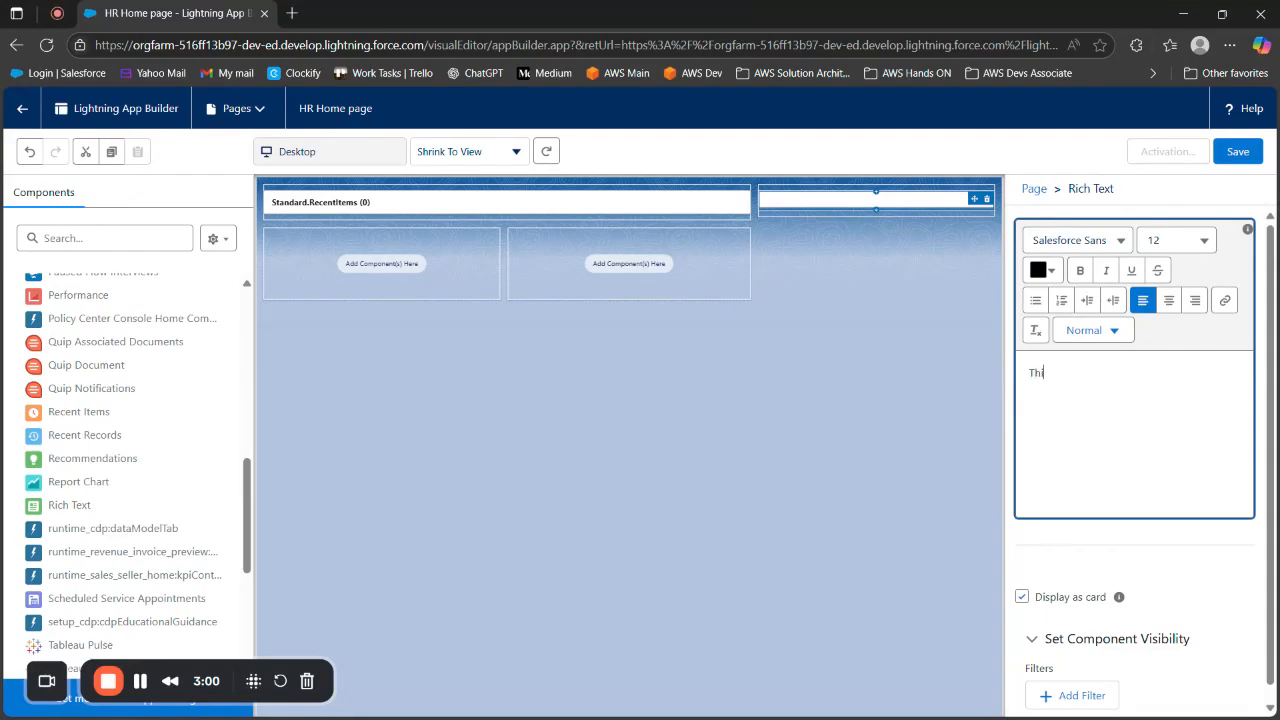
type("s is t")
type("or the H")
type("R dea")
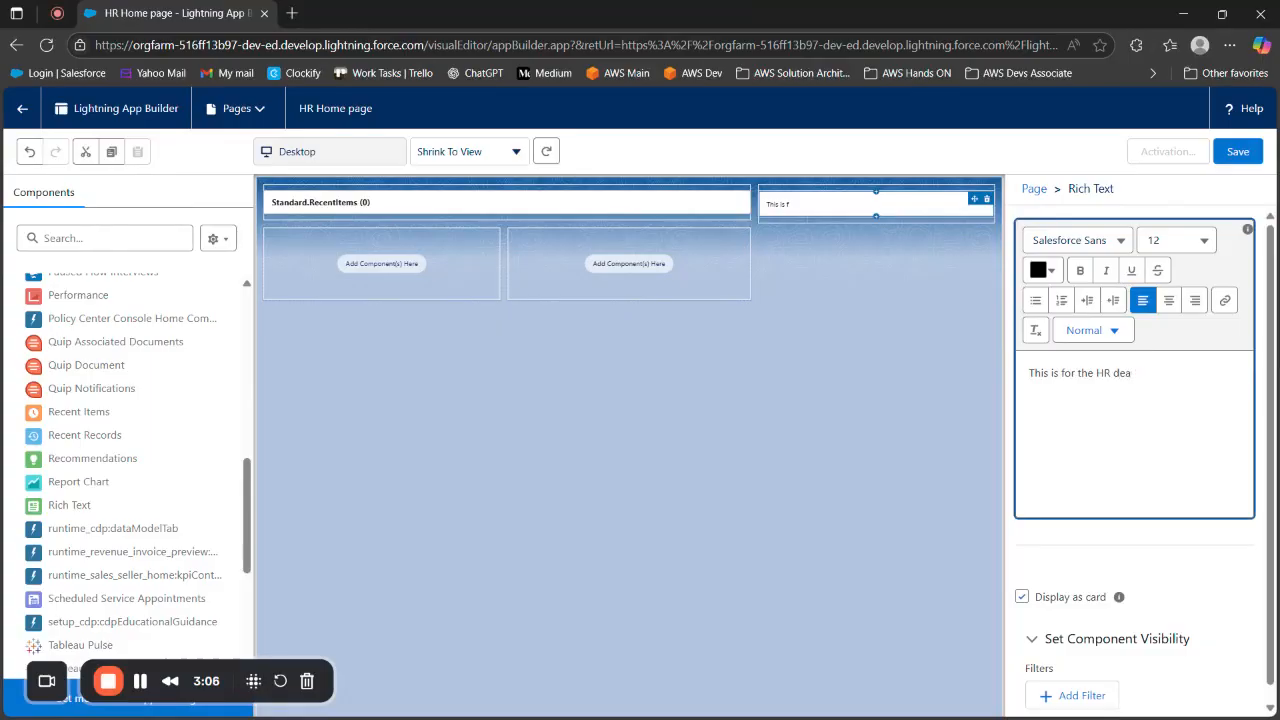
key("BackSpace")
type("partment.")
Save the page, start its activation, and view the App Default and the App and Profile assignment options
left_click(1236, 151)
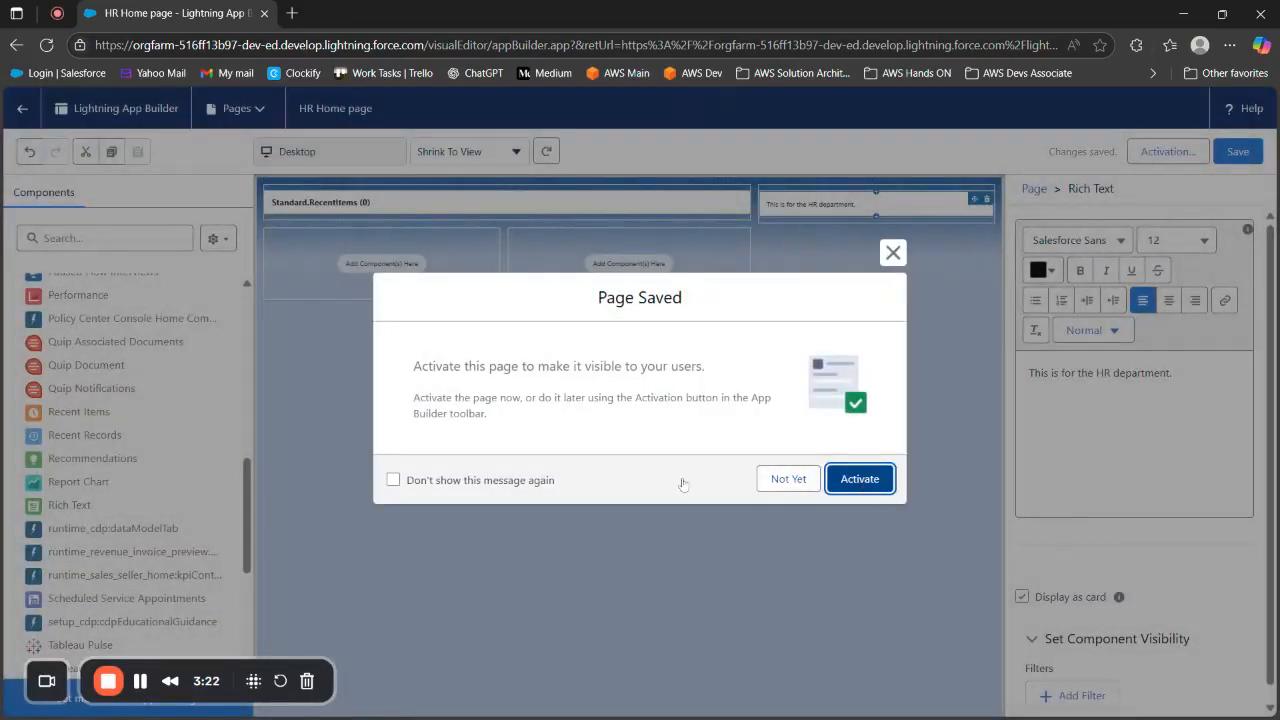
left_click(857, 480)
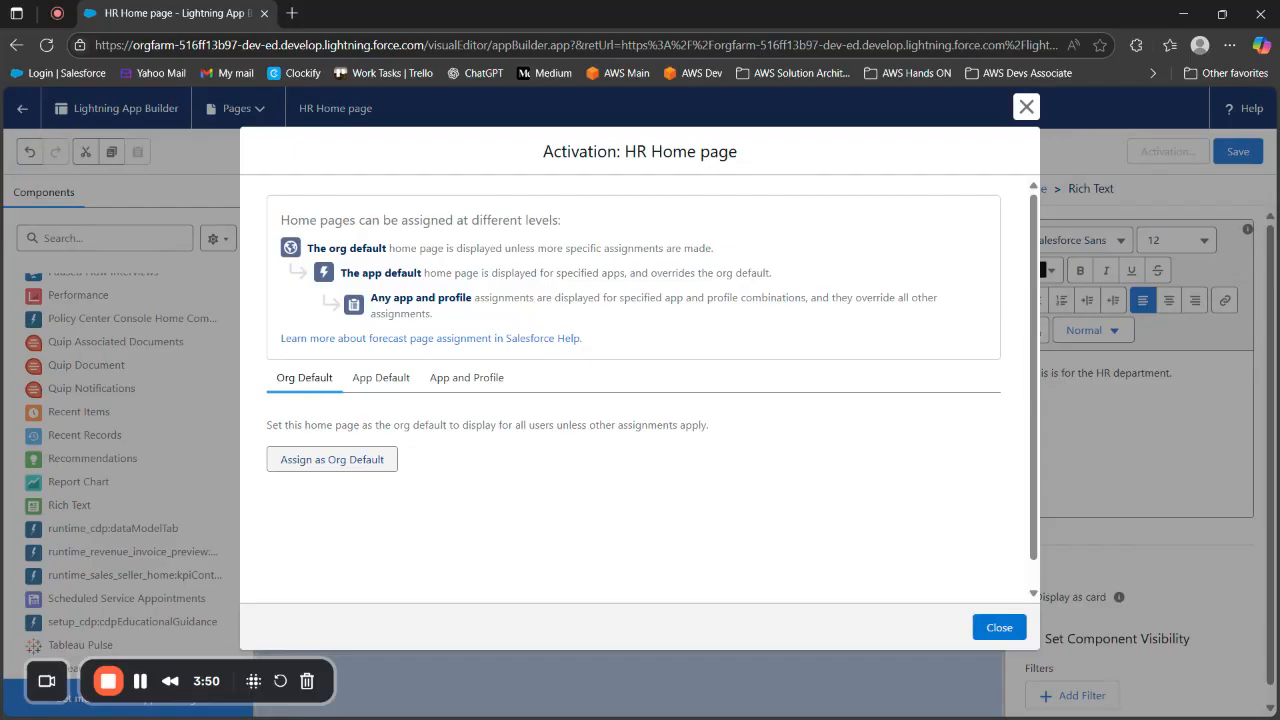
left_click(381, 378)
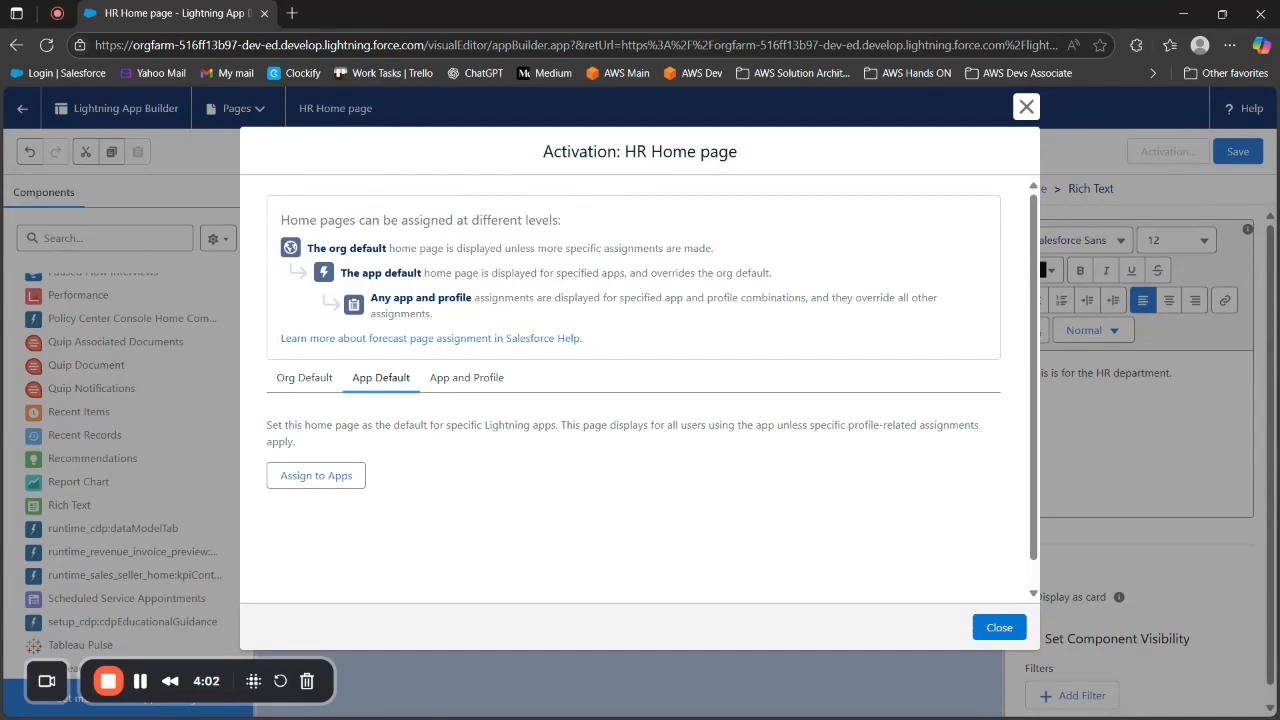
left_click(467, 384)
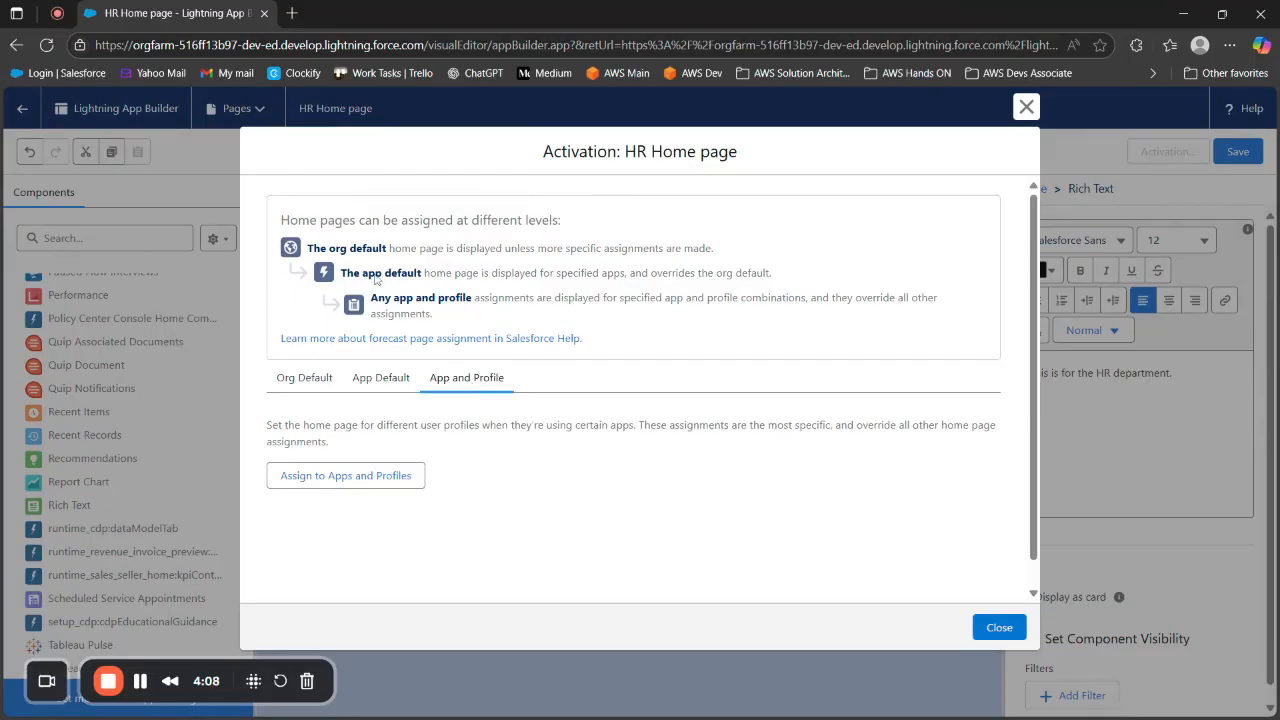
Examine the Lightning apps offered for app and profile assignment, and go back to compare the App Default option
left_click(337, 477)
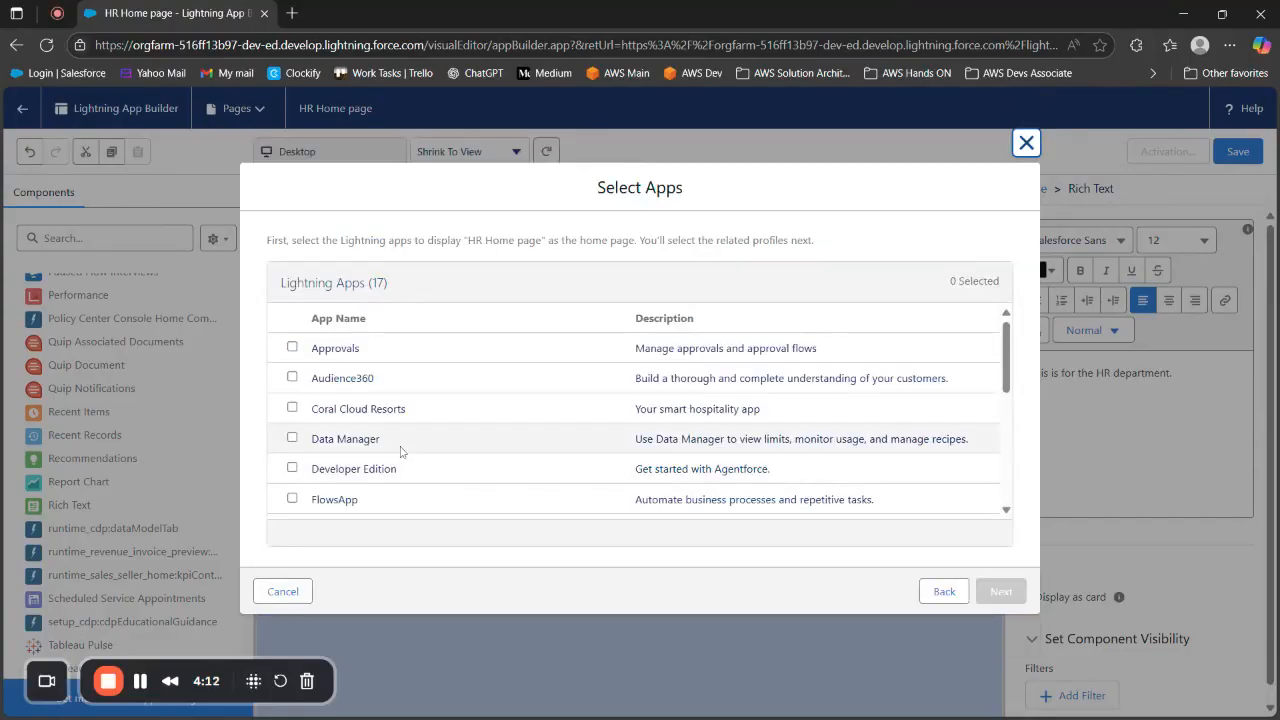
scroll(400, 450, "down", 5)
scroll(400, 450, "up", 1)
scroll(399, 452, "up", 1)
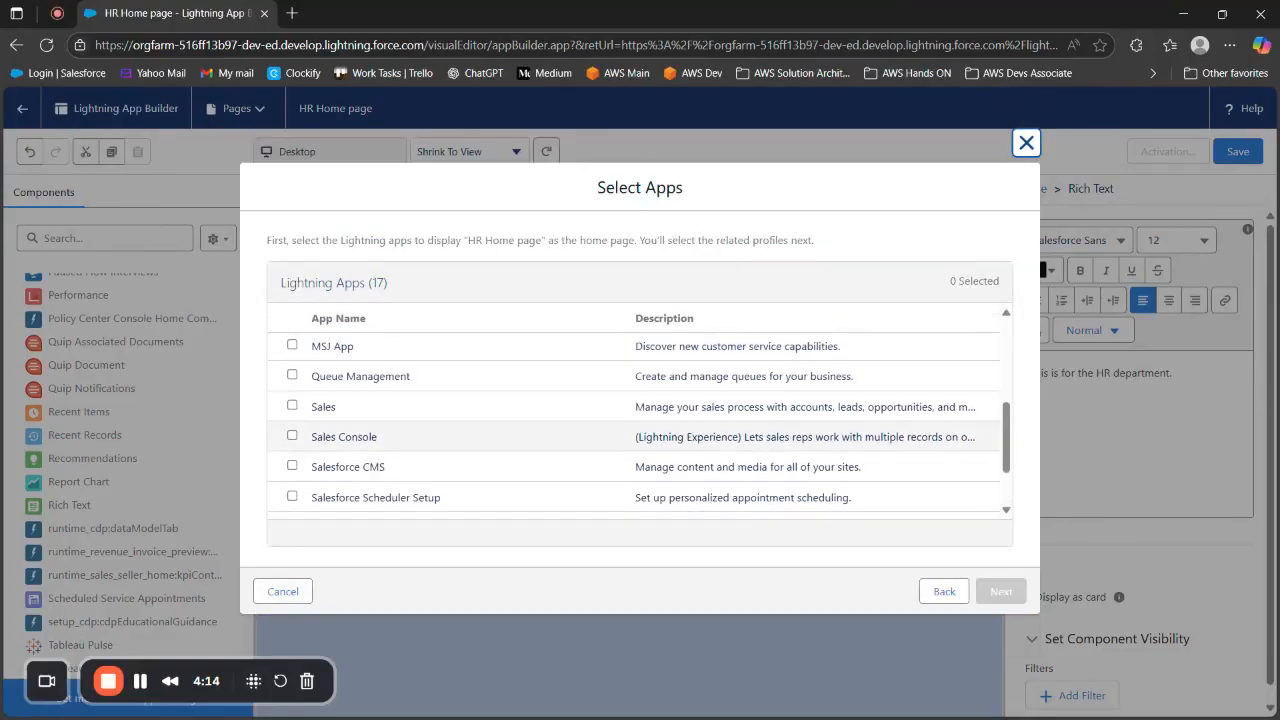
scroll(399, 452, "down", 2)
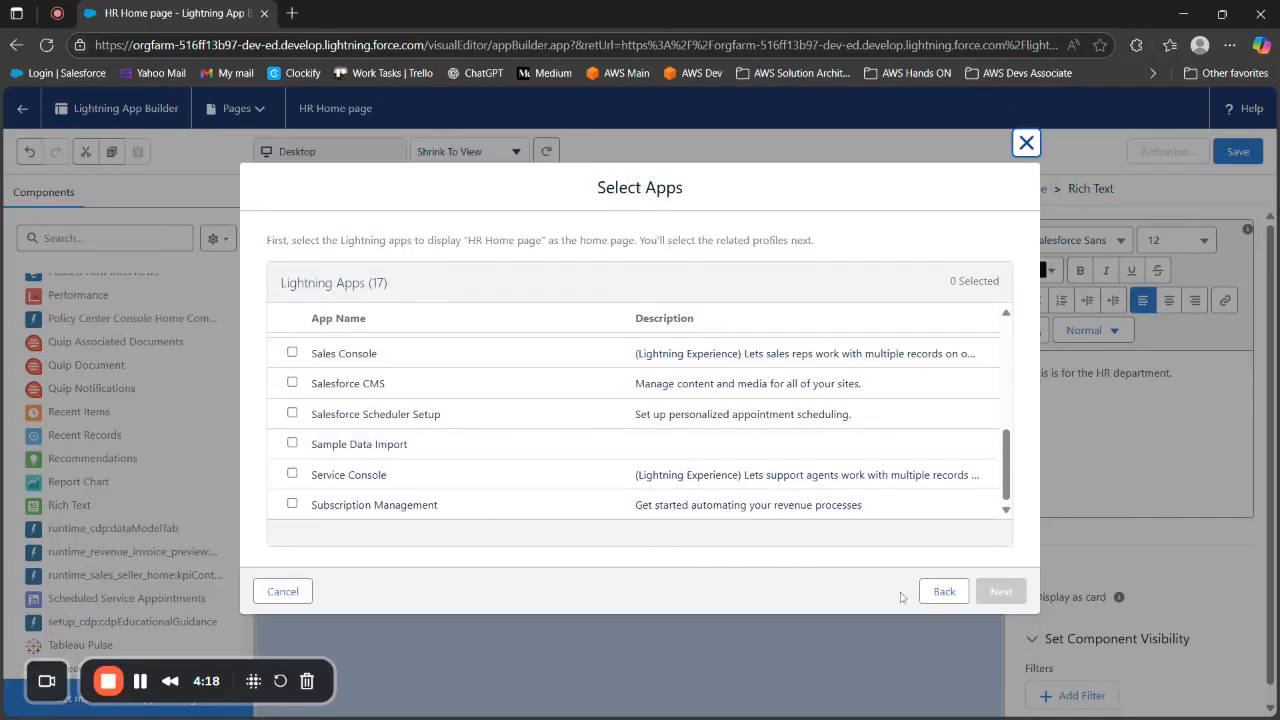
left_click(940, 591)
left_click(466, 377)
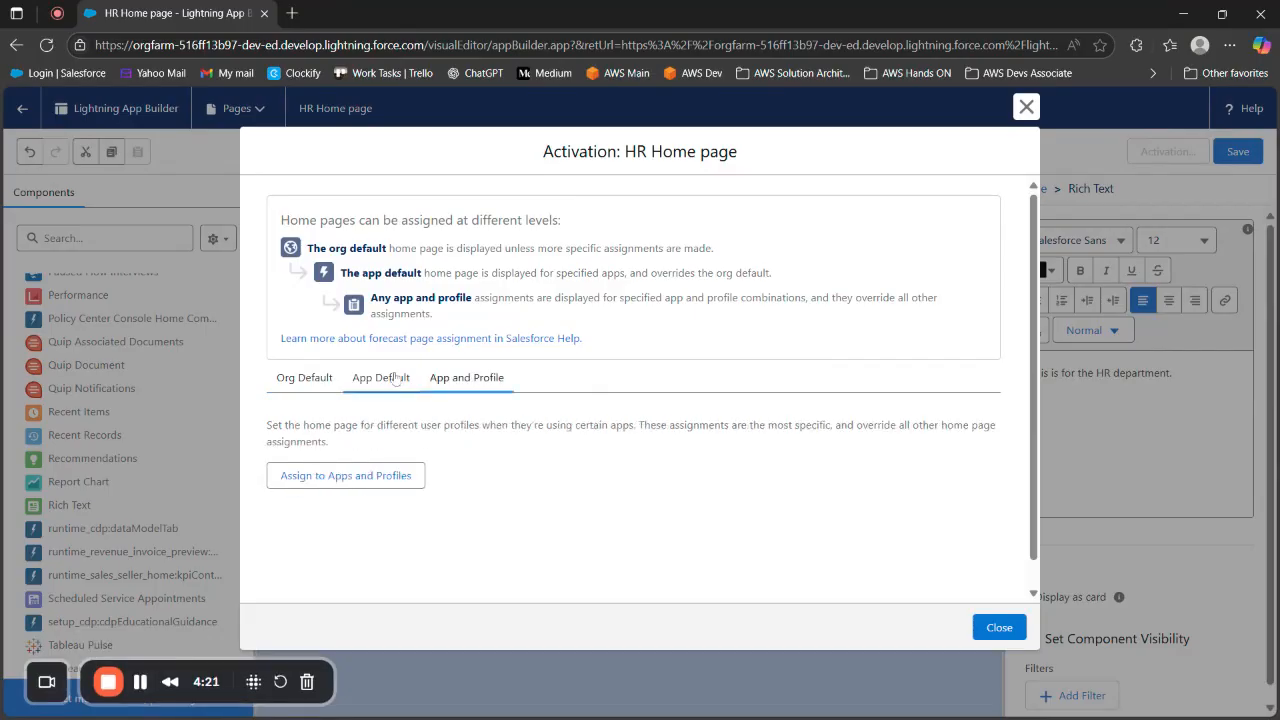
left_click(386, 380)
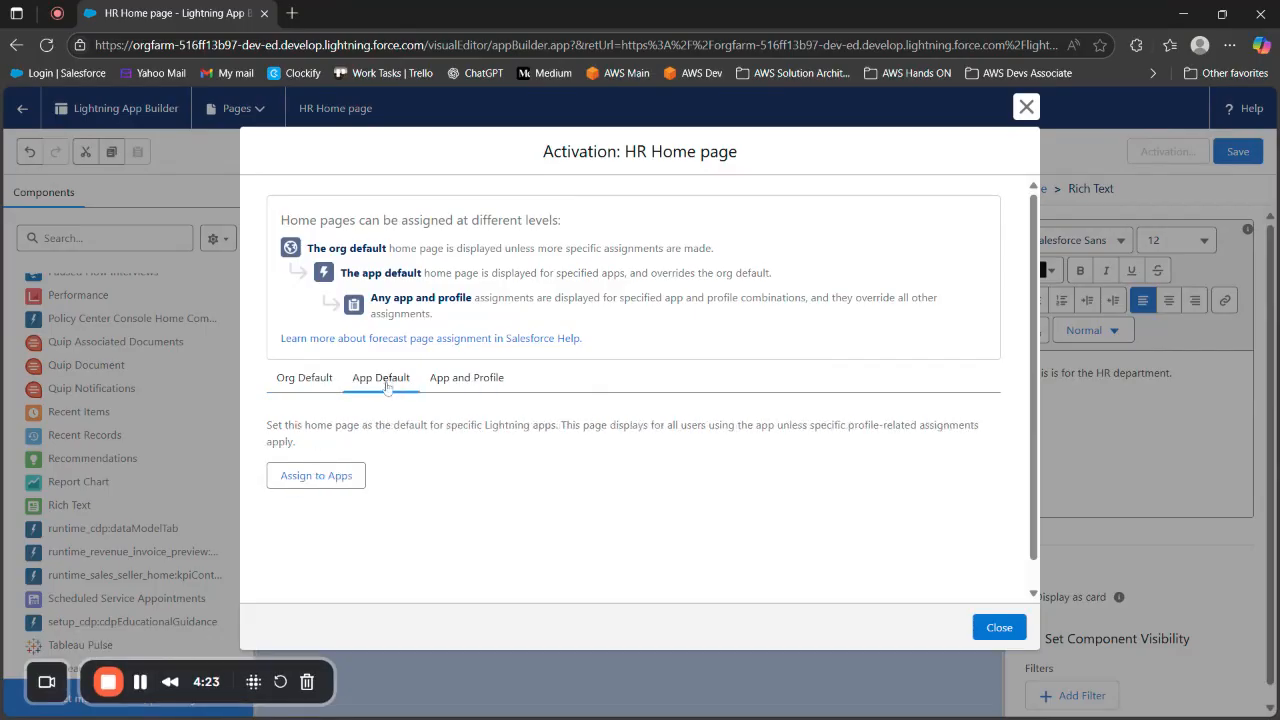
Start an app and profile assignment for the HR Home page with Data Manager as the selected app
left_click(470, 378)
left_click(369, 477)
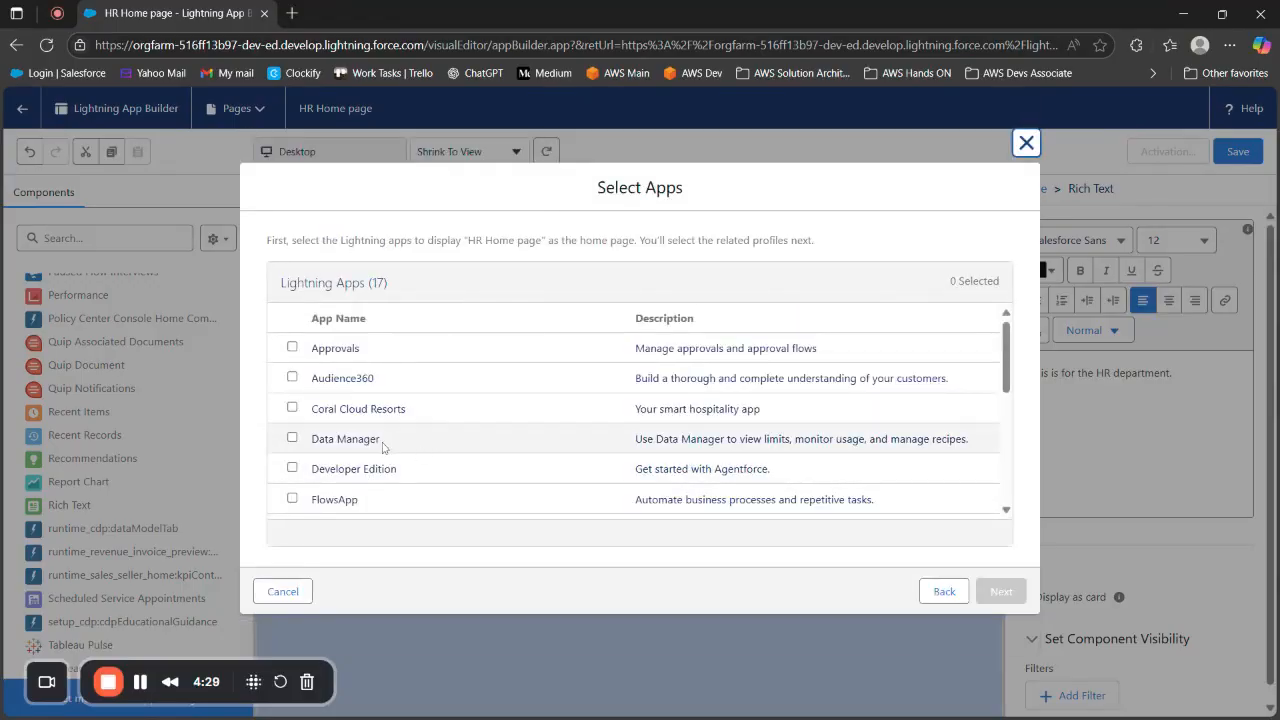
left_click(292, 437)
scroll(300, 440, "down", 5)
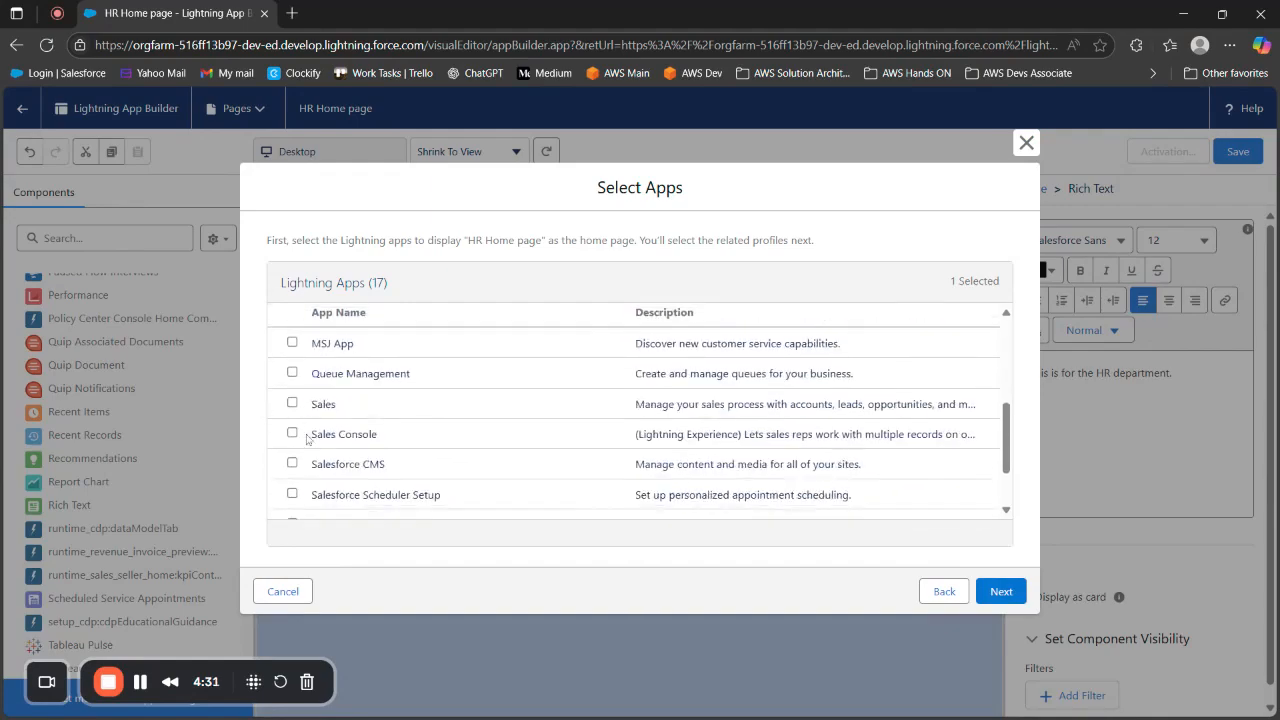
scroll(306, 440, "up", 5)
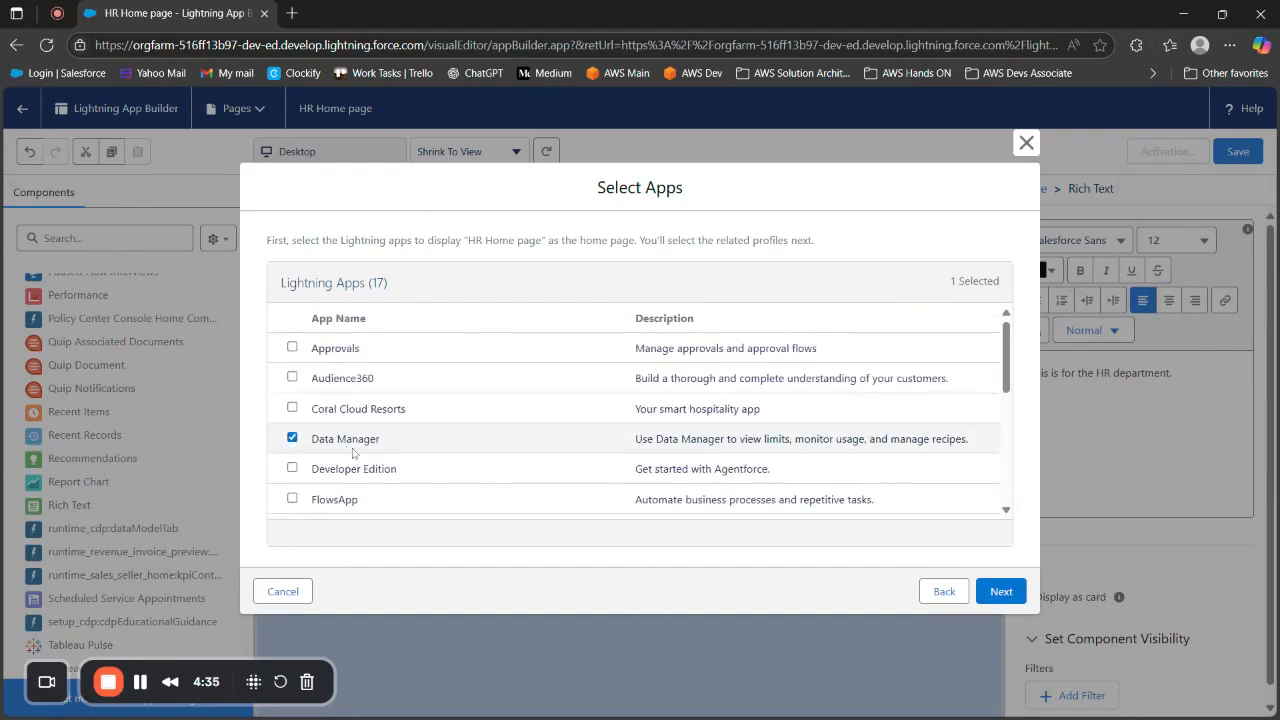
left_click(998, 591)
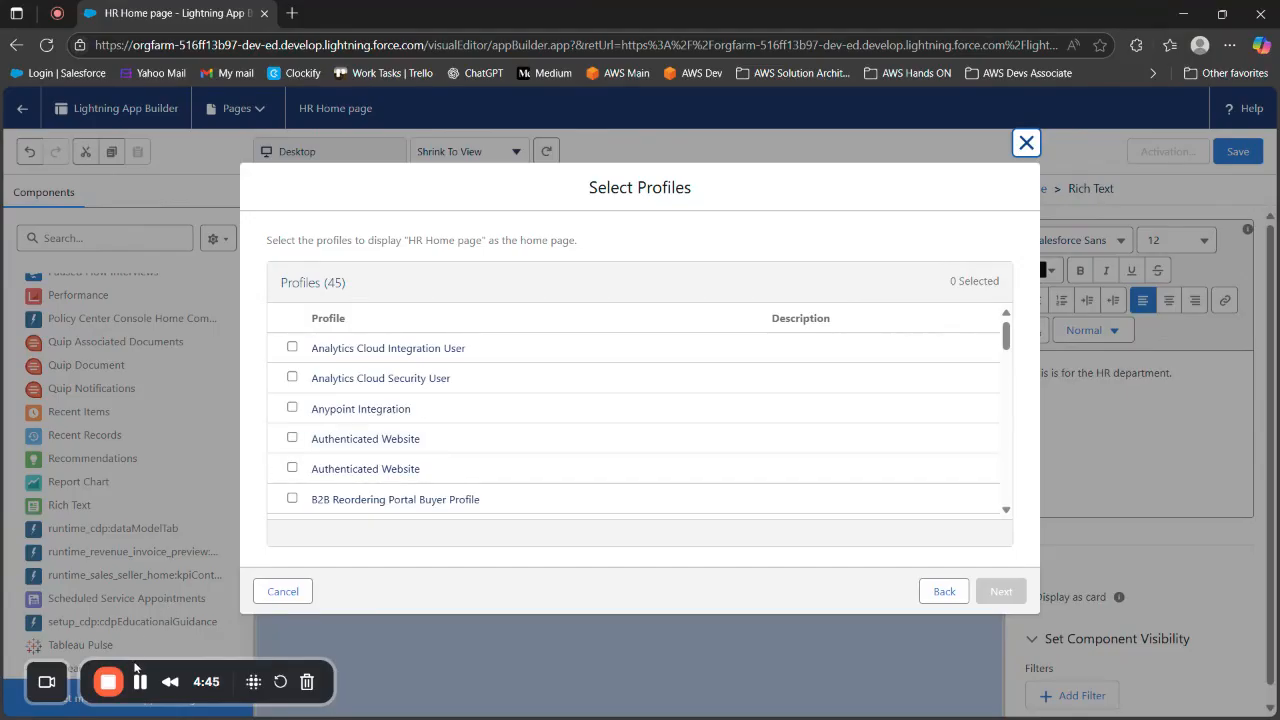
Select Custom: Support Profile as the profile for the page and save the reviewed assignment to activate it
scroll(300, 450, "down", 5)
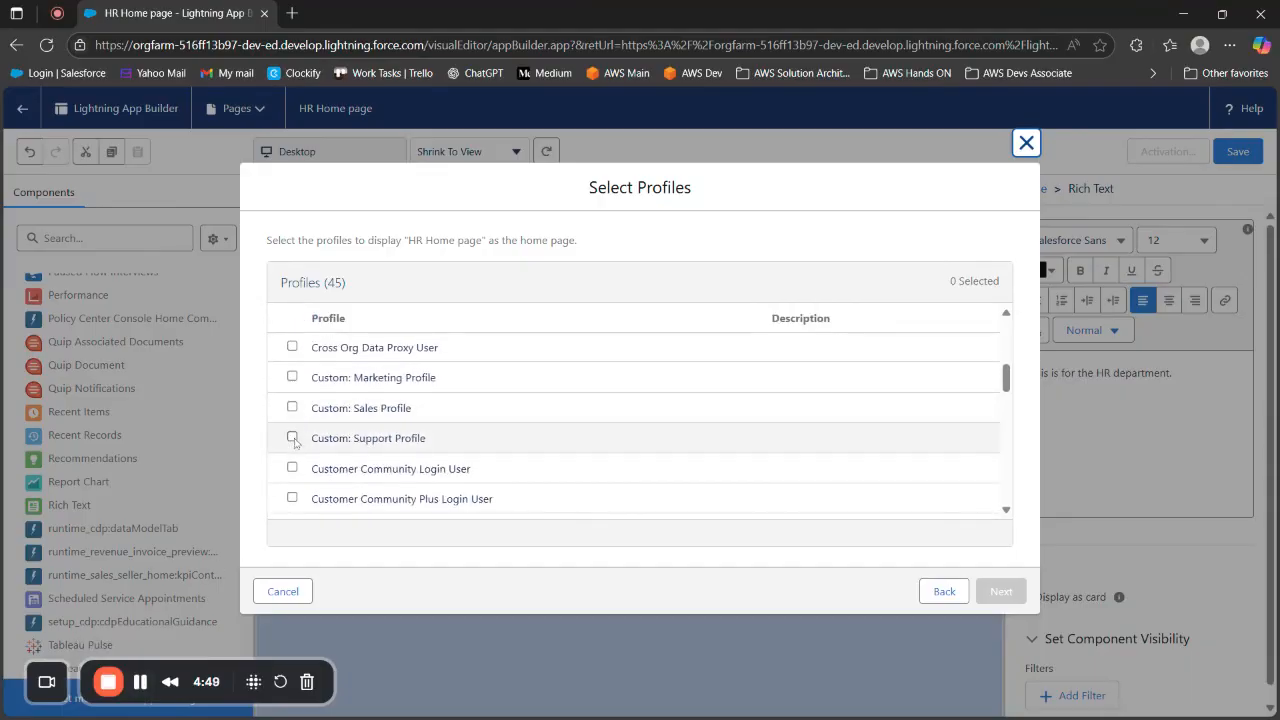
left_click(292, 437)
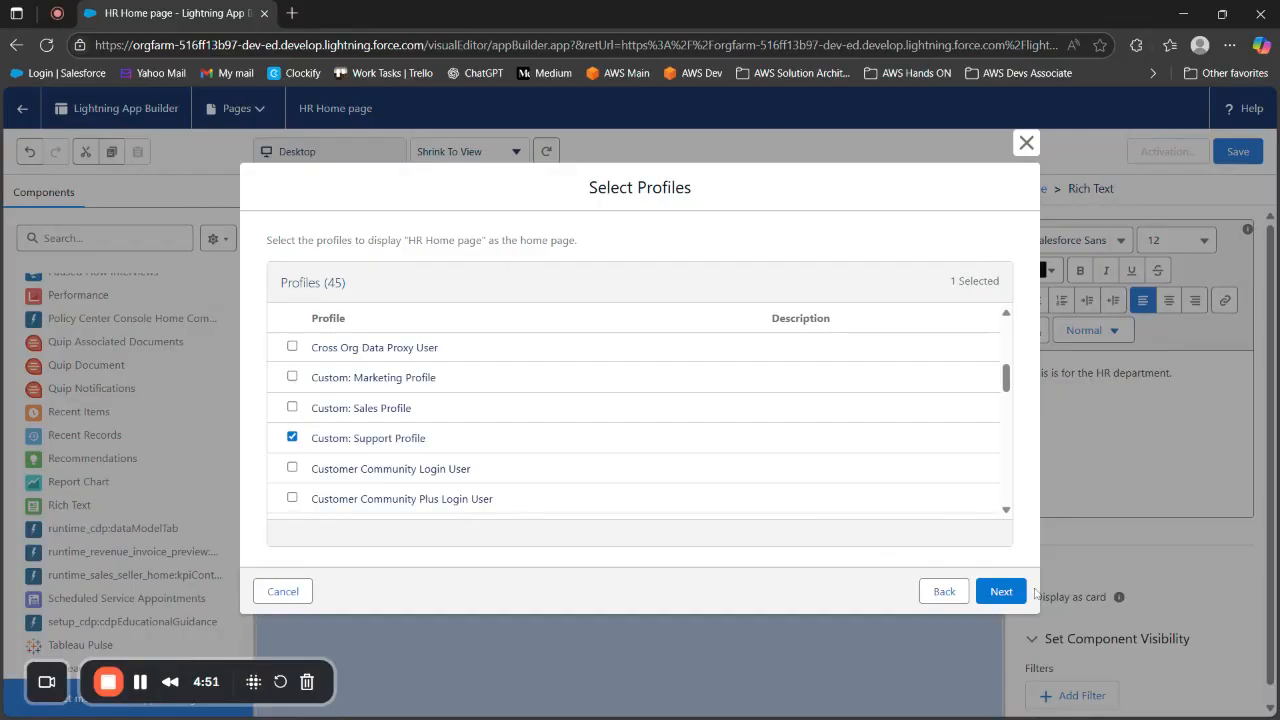
left_click(1003, 591)
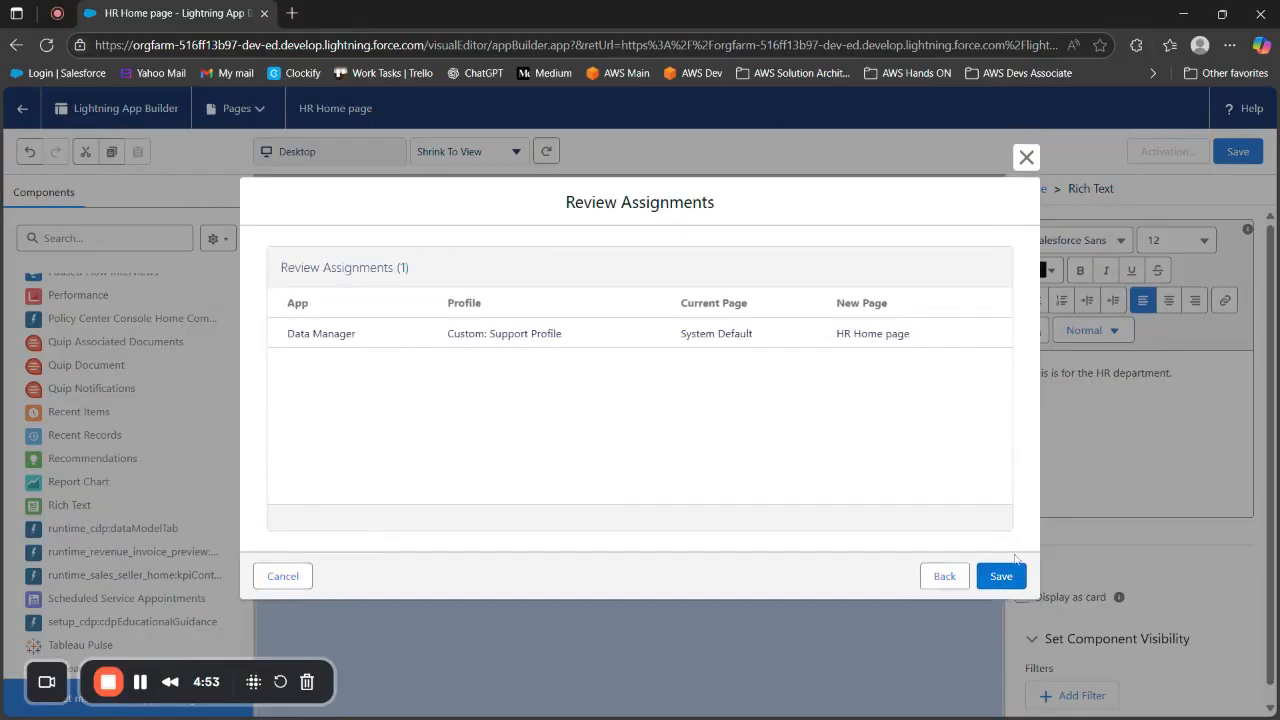
left_click(1001, 575)
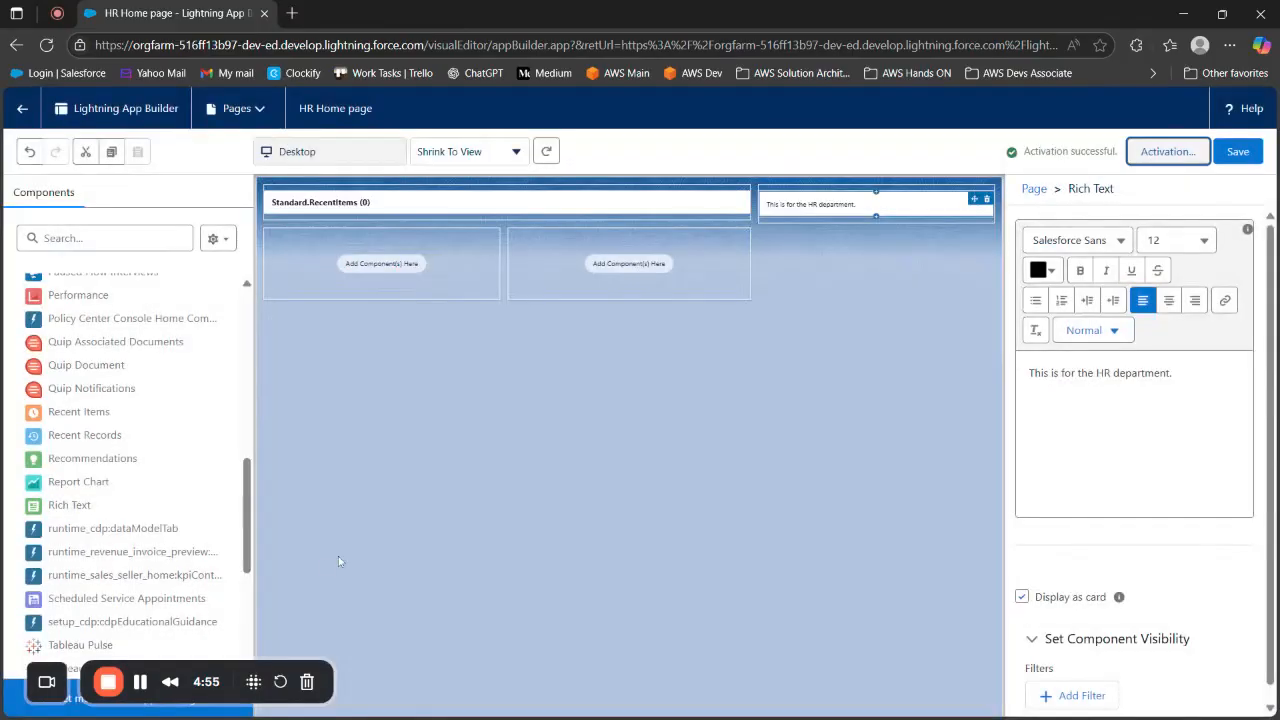